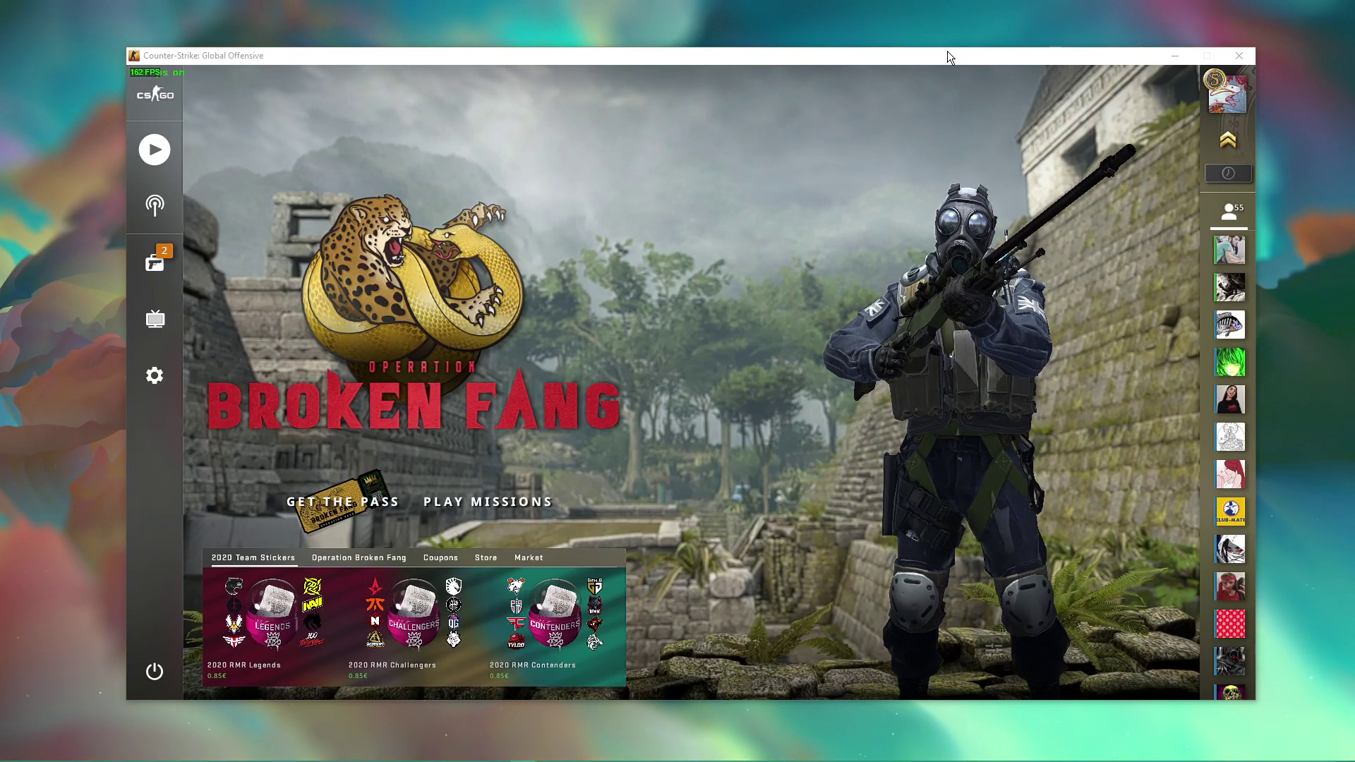
# - Bring the Counter-Strike: Global Offensive window, showing its main menu, into focus
pyautogui.click(947, 52)
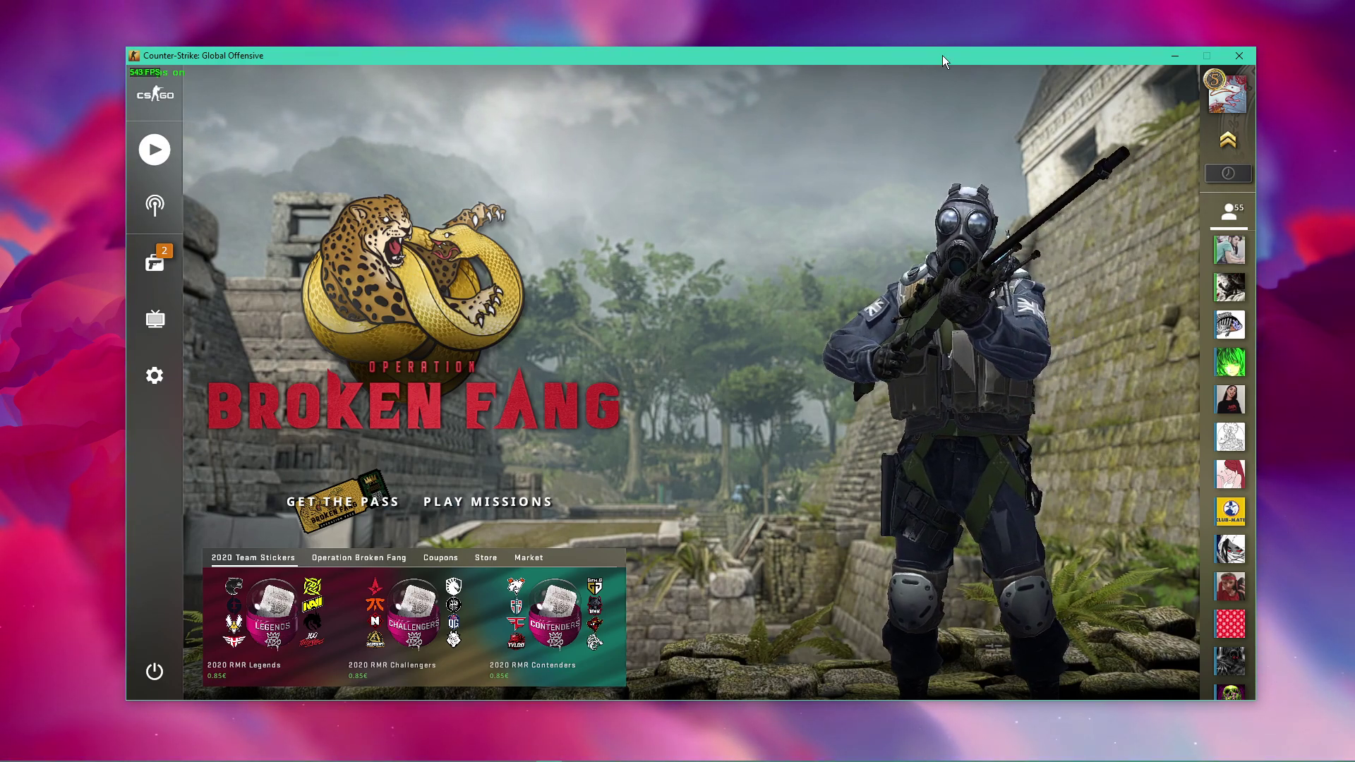
# - Show the Video settings page and keep Multicore Rendering set to Enabled
pyautogui.click(156, 377)
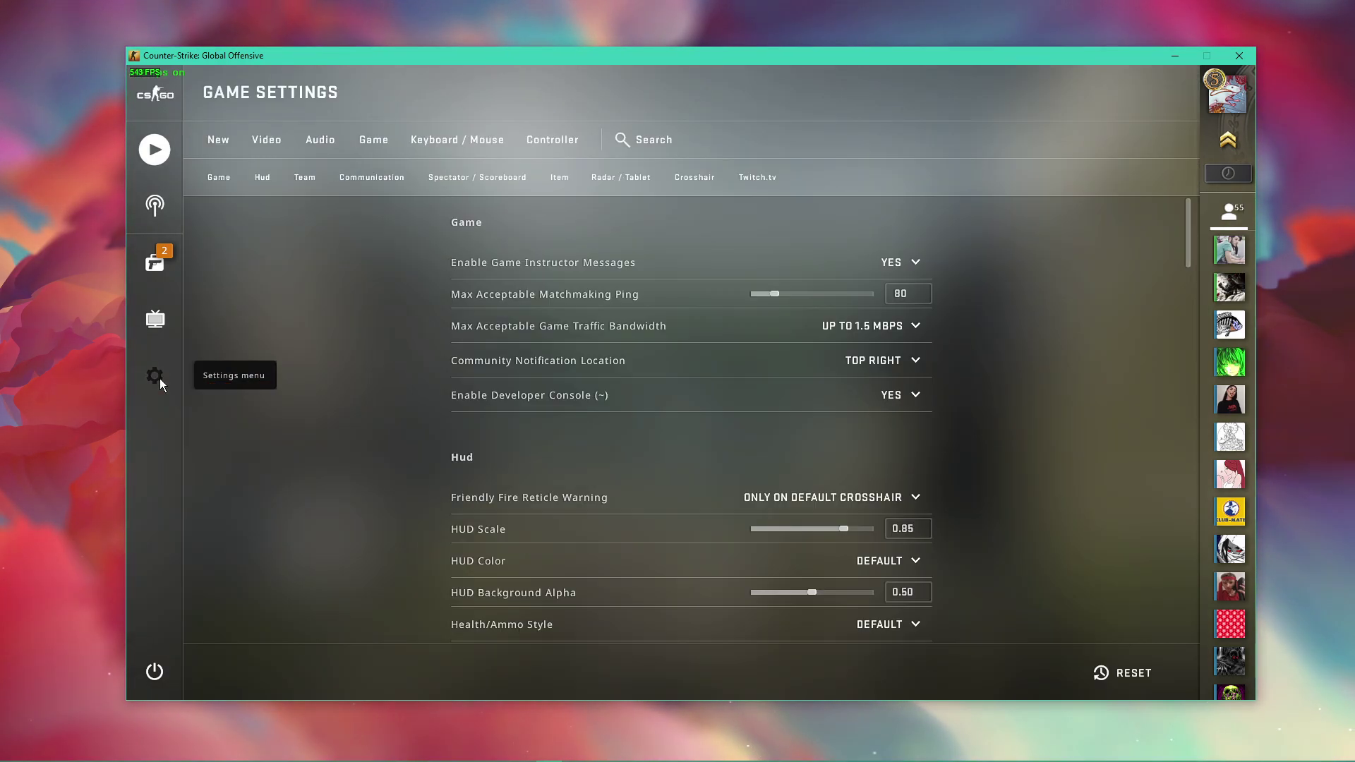
pyautogui.click(263, 142)
pyautogui.scroll(-2, 329, 323)
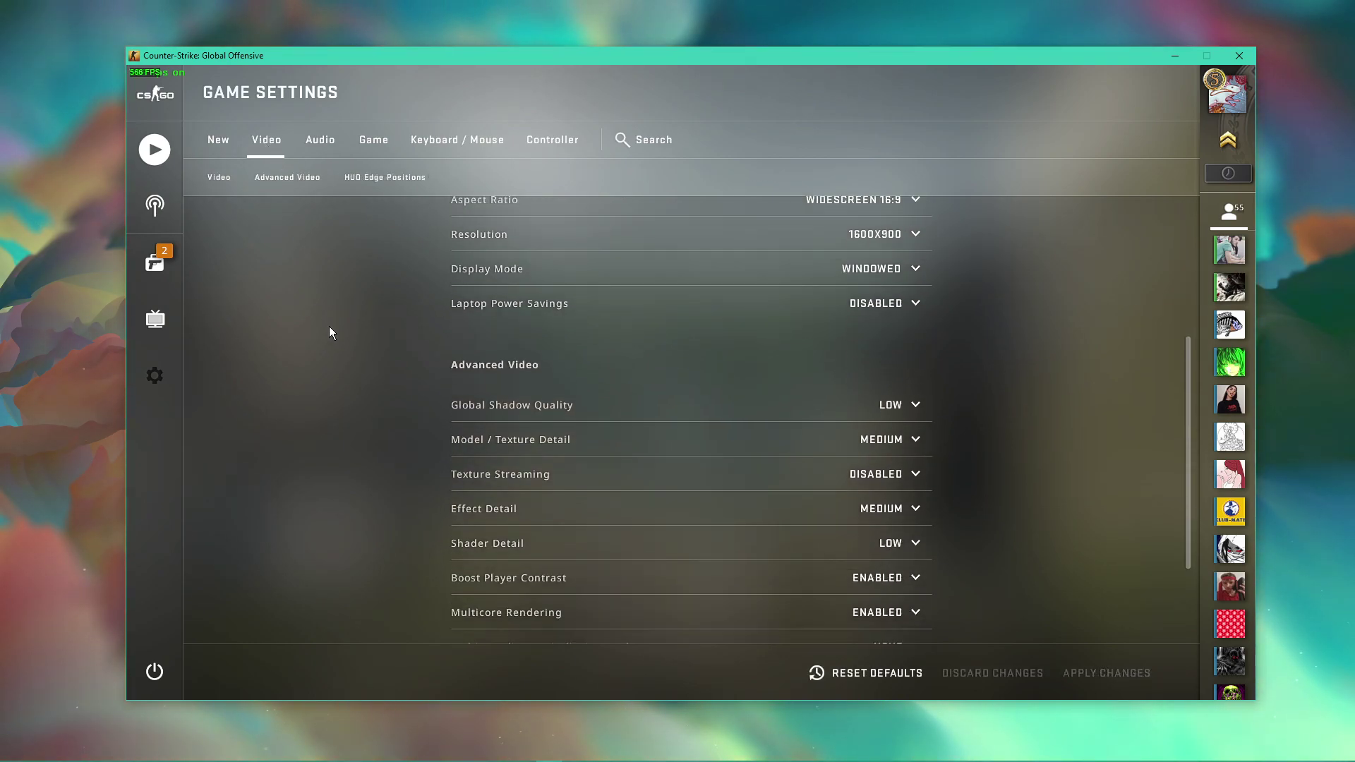
pyautogui.scroll(-1, 330, 332)
pyautogui.click(877, 506)
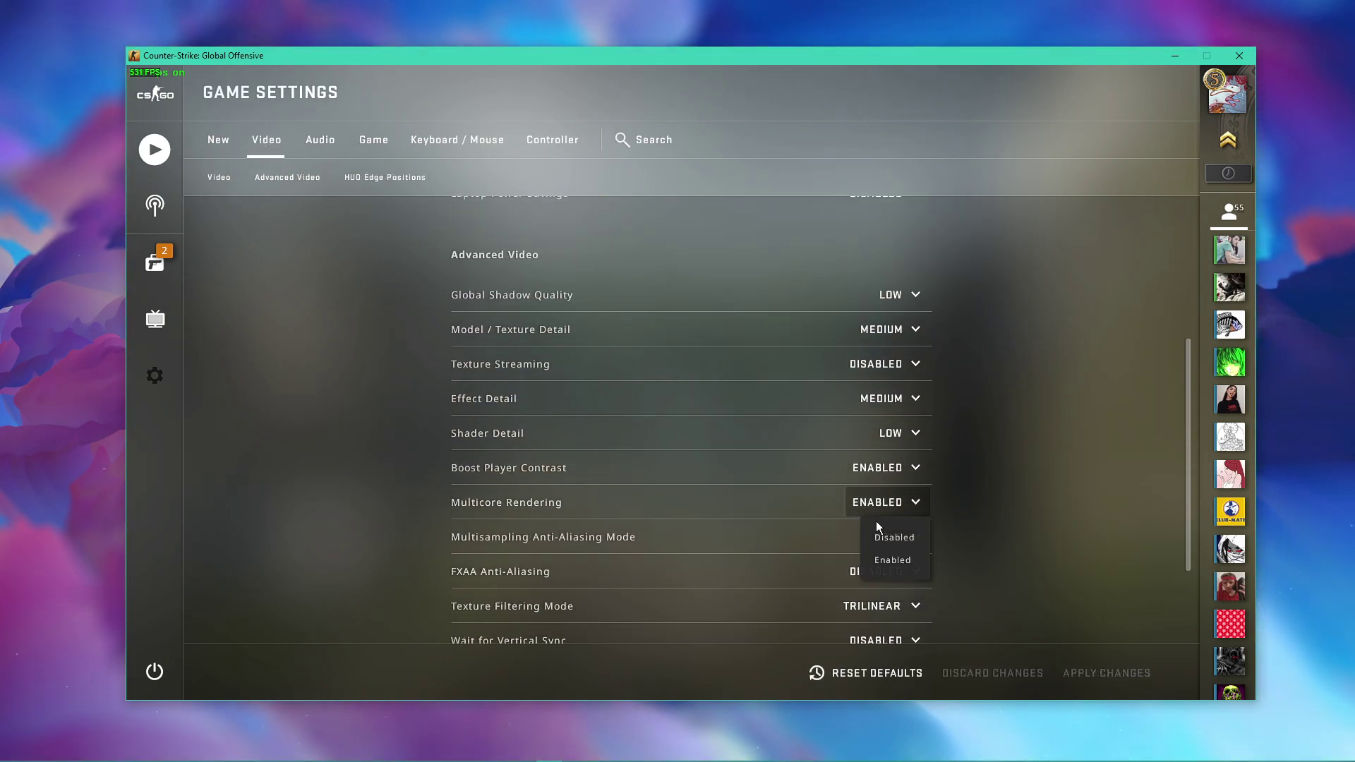
pyautogui.click(884, 563)
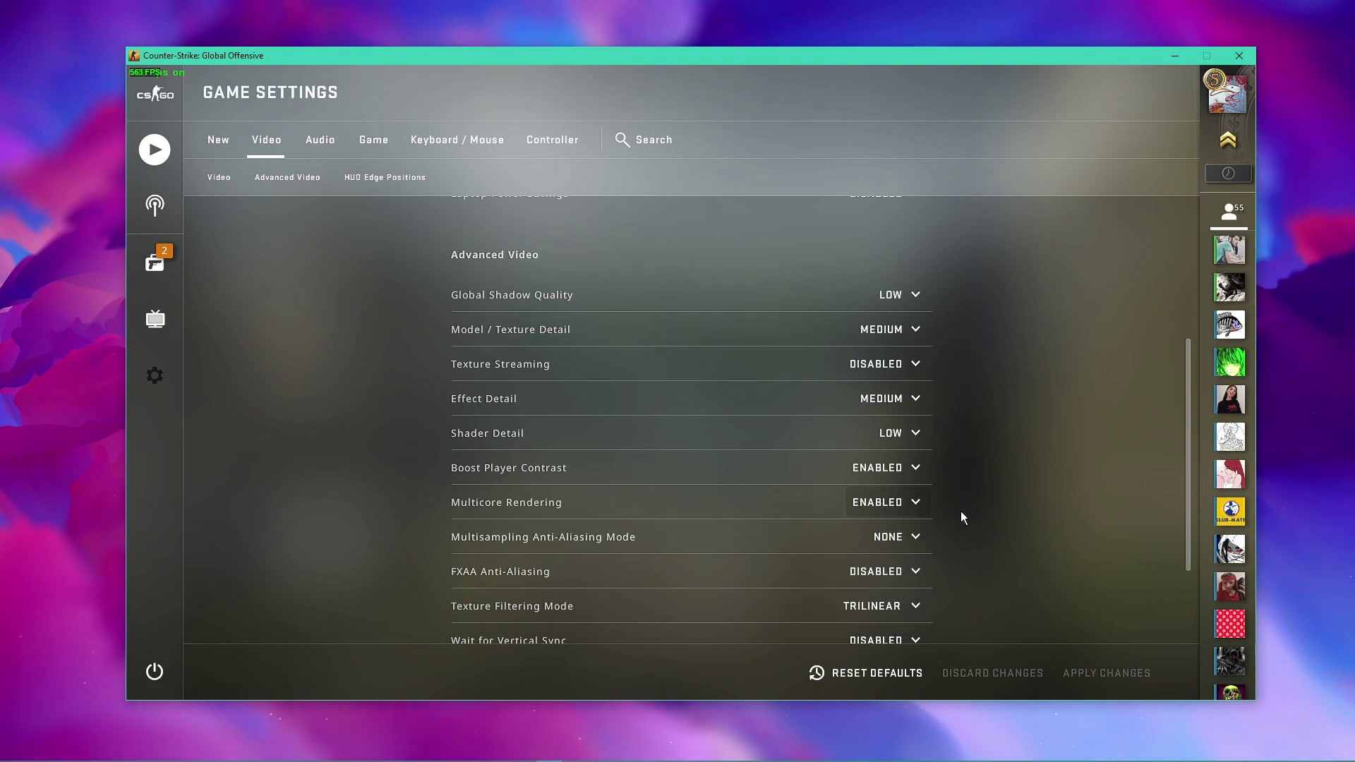
pyautogui.scroll(1, 961, 514)
pyautogui.scroll(2, 961, 513)
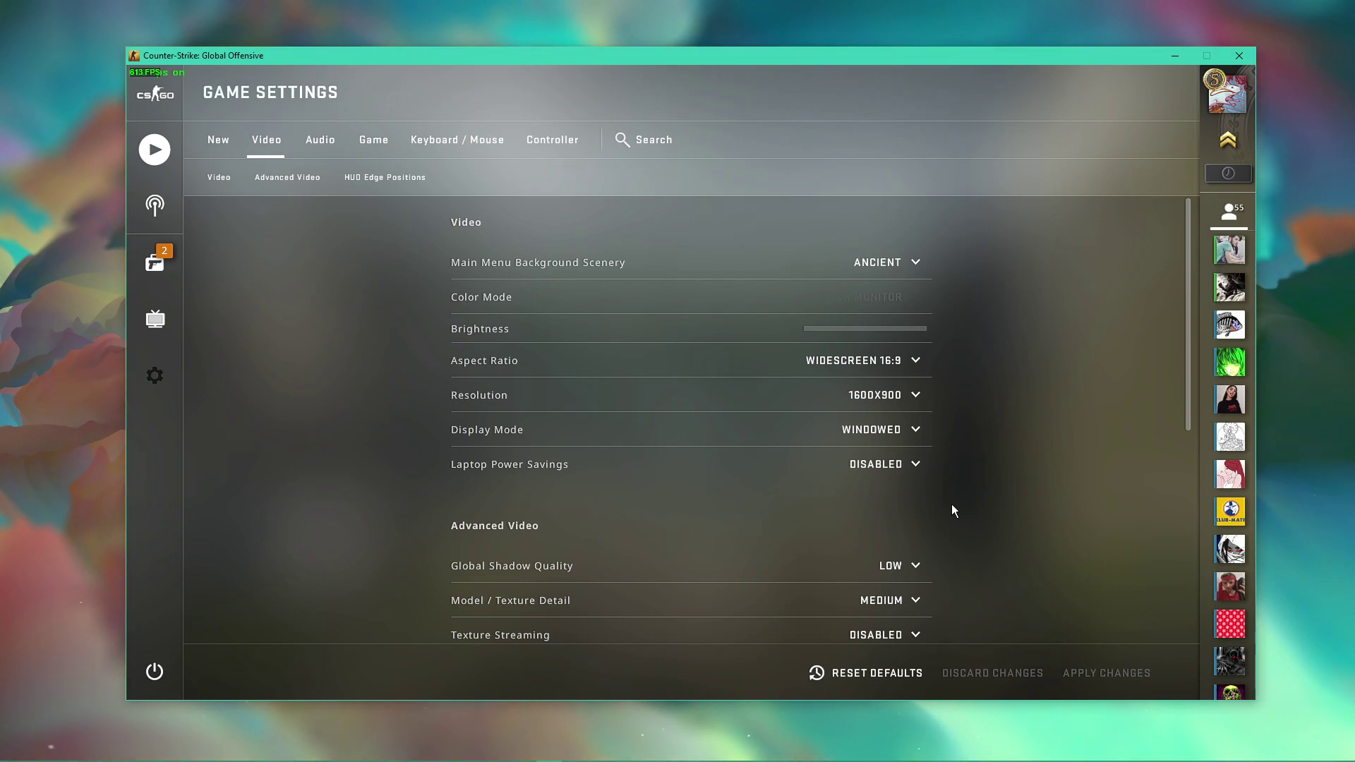
# - Enter fps_max 180 in the developer console, which reports it unknown, then close the console
pyautogui.press('`')
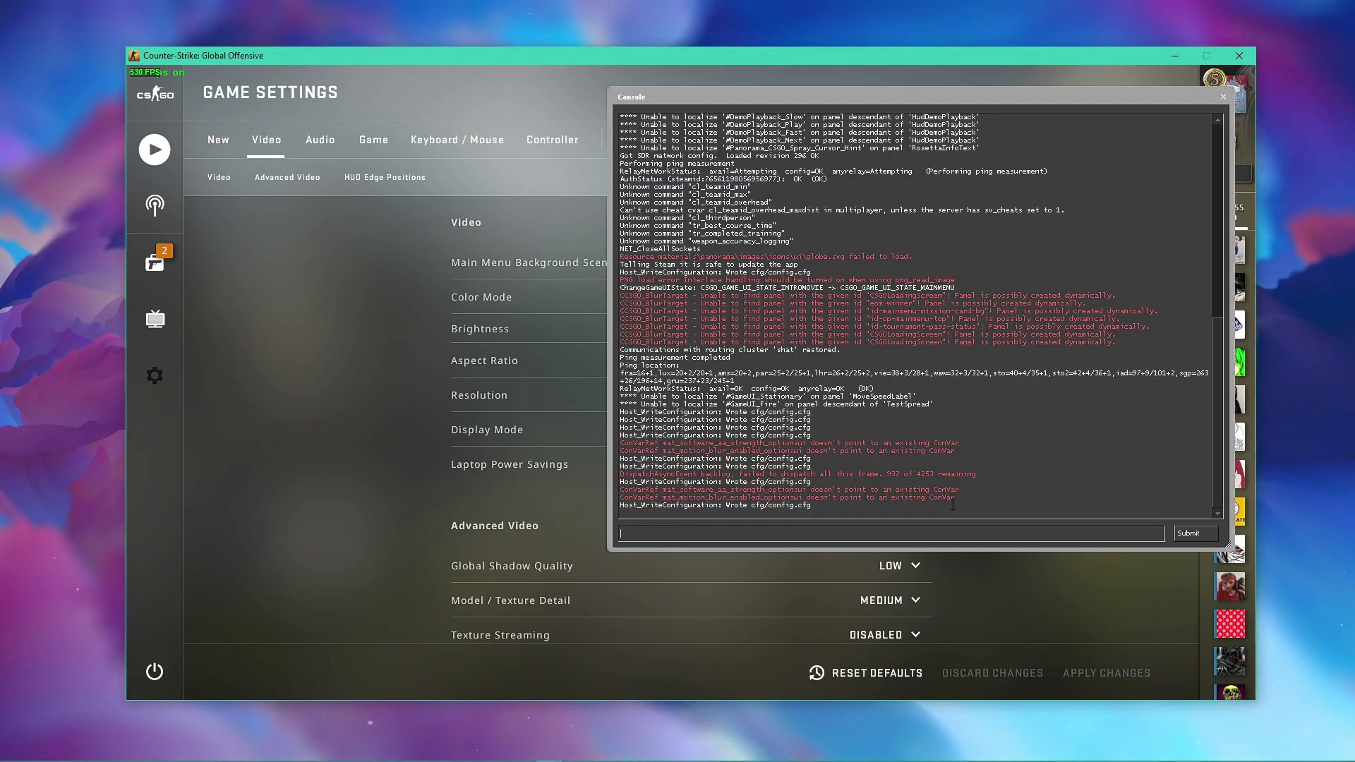
pyautogui.write('+fps_max 180')
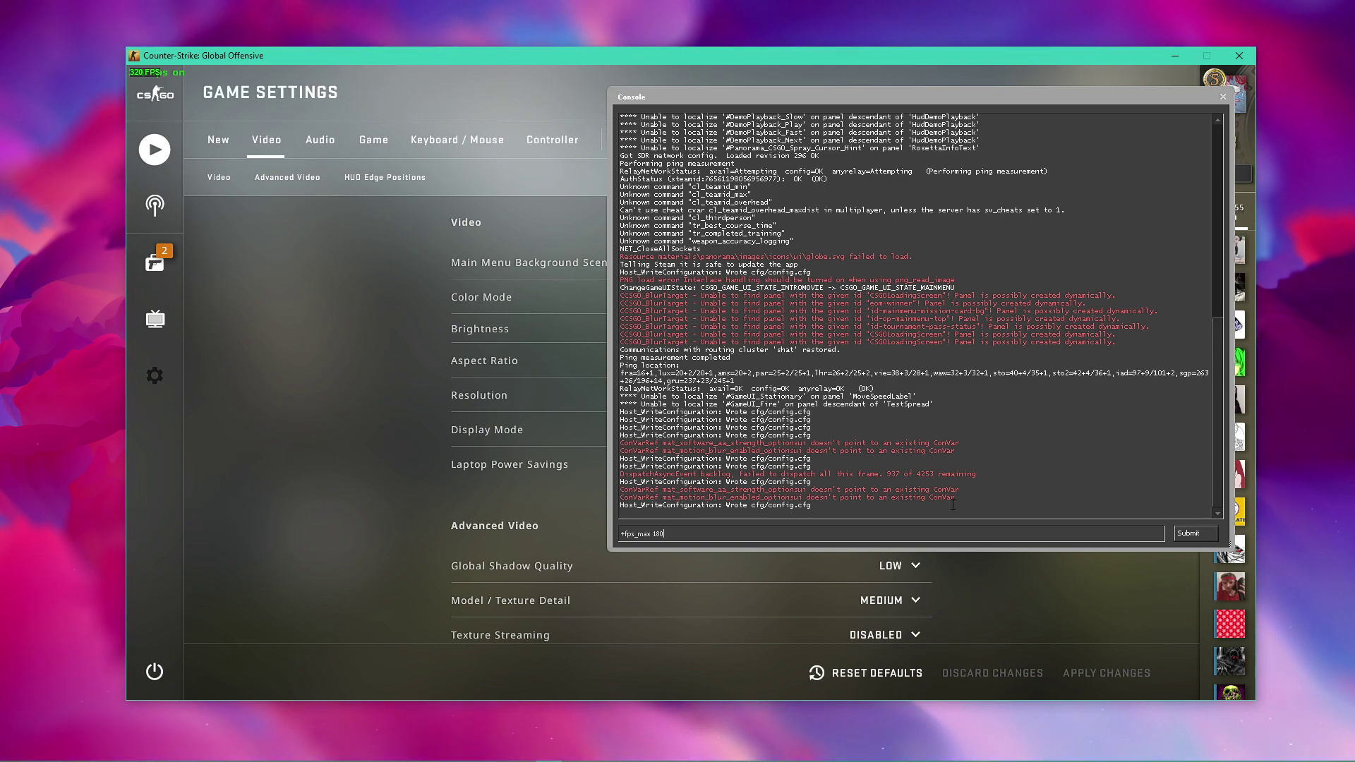
pyautogui.press('Return')
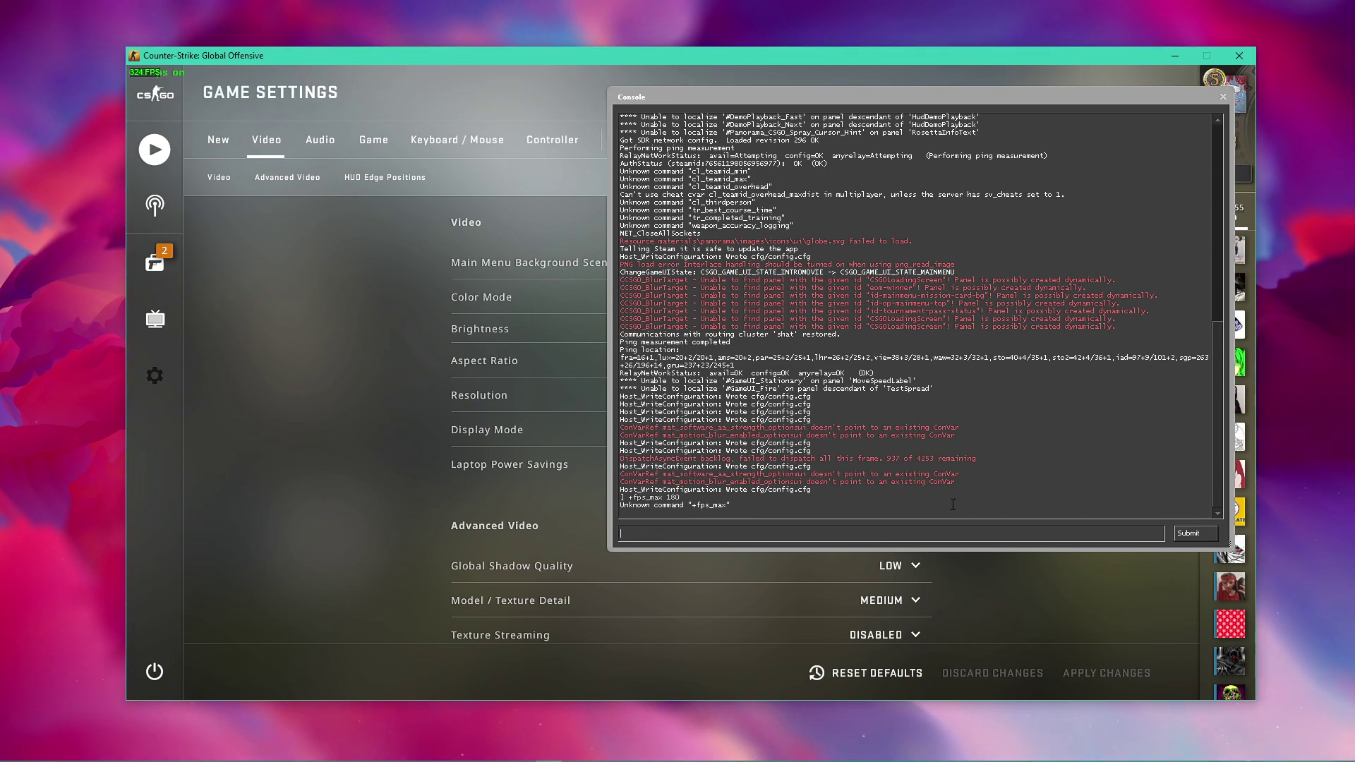
pyautogui.press('`')
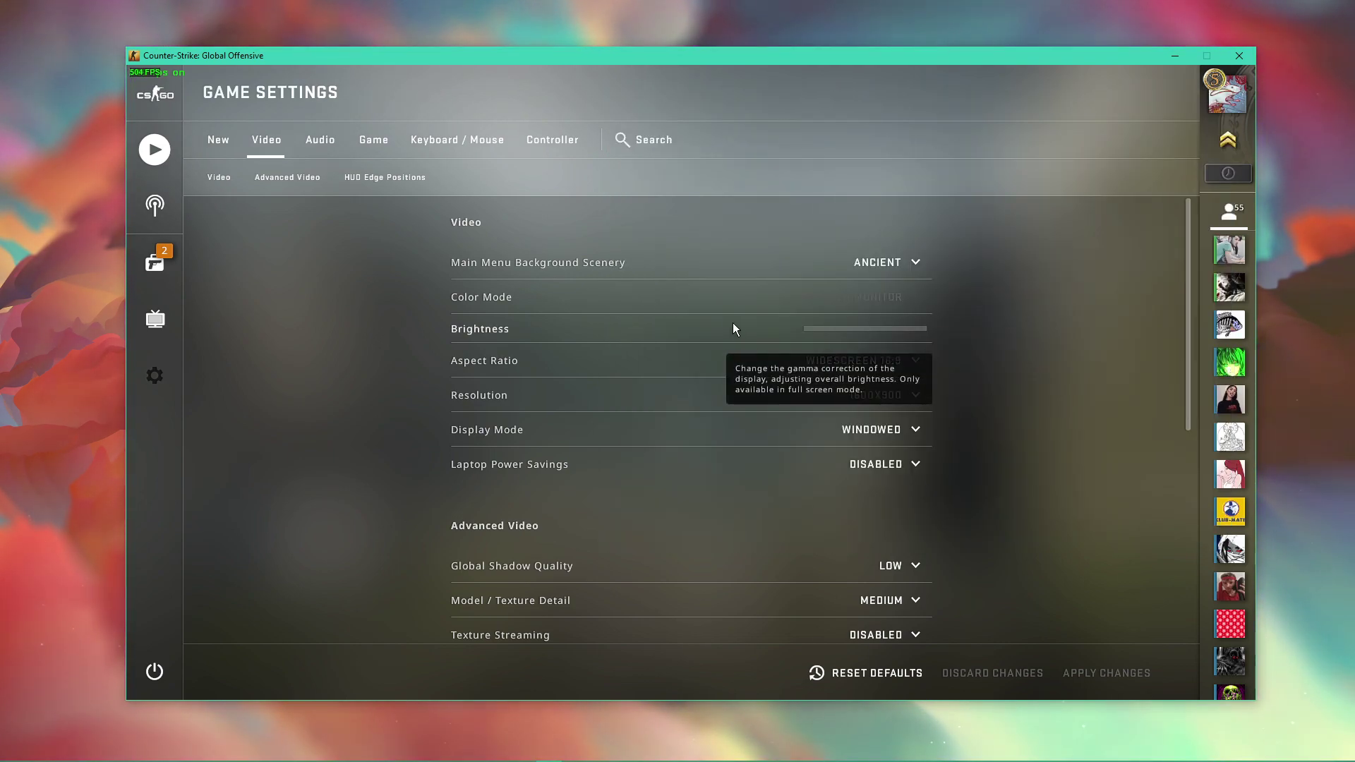
# - Show Audio settings, keeping Stereo Headphones output and the Headphones (LE-Nautilus Stereo) device
pyautogui.click(322, 149)
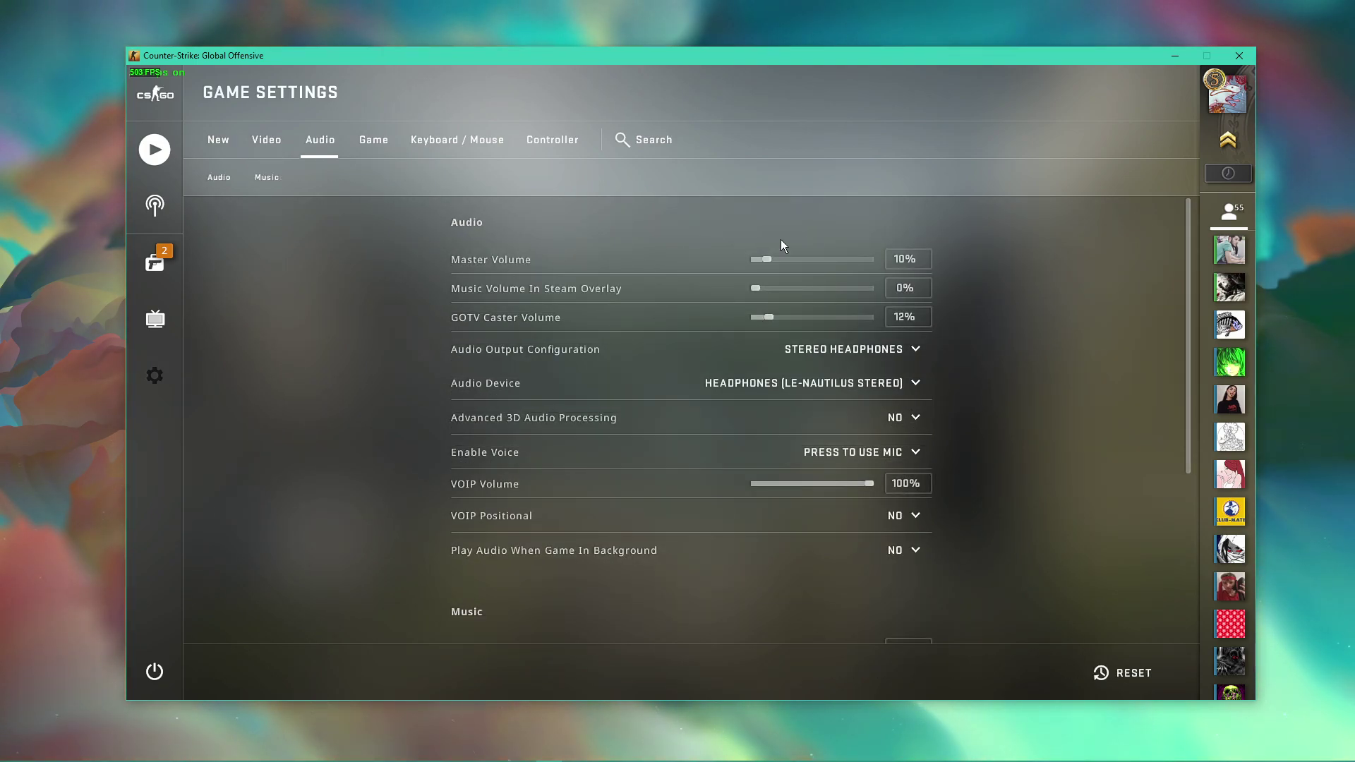
pyautogui.click(917, 261)
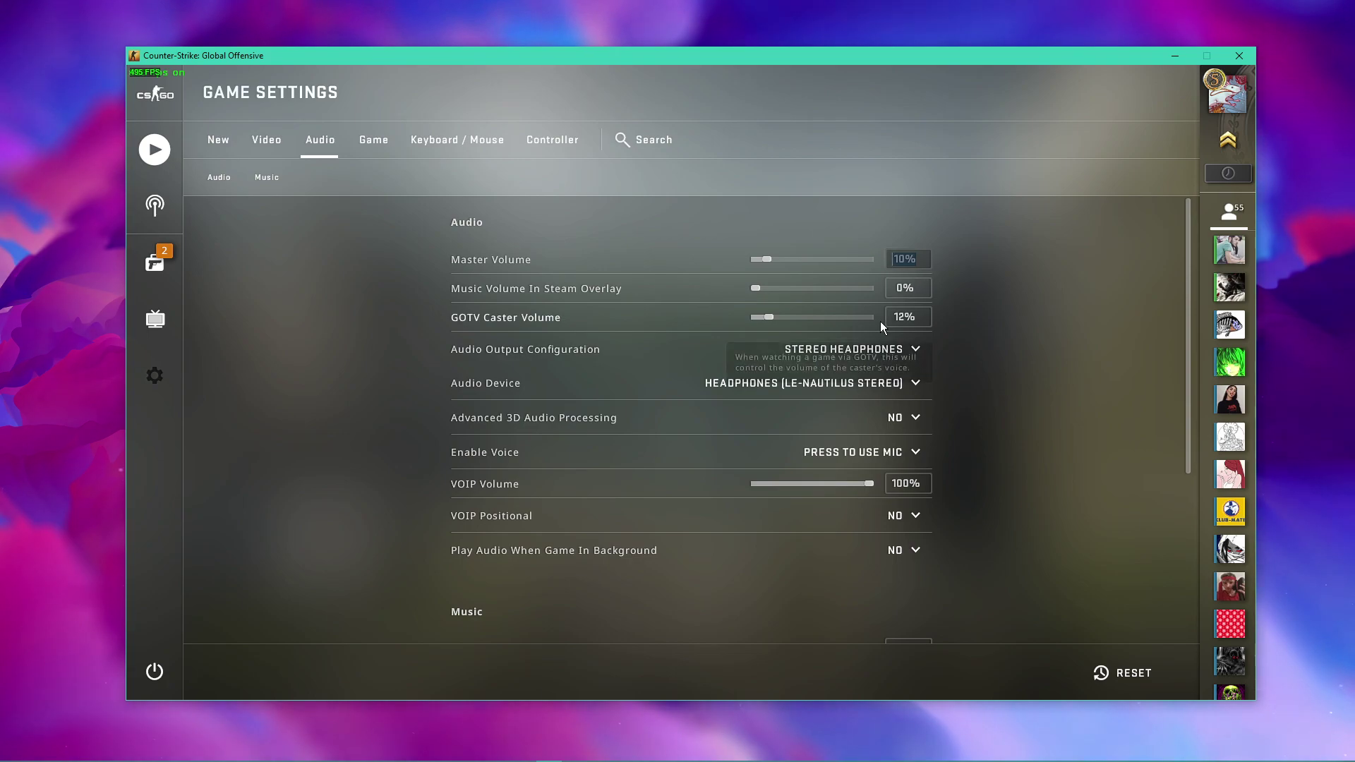
pyautogui.click(824, 350)
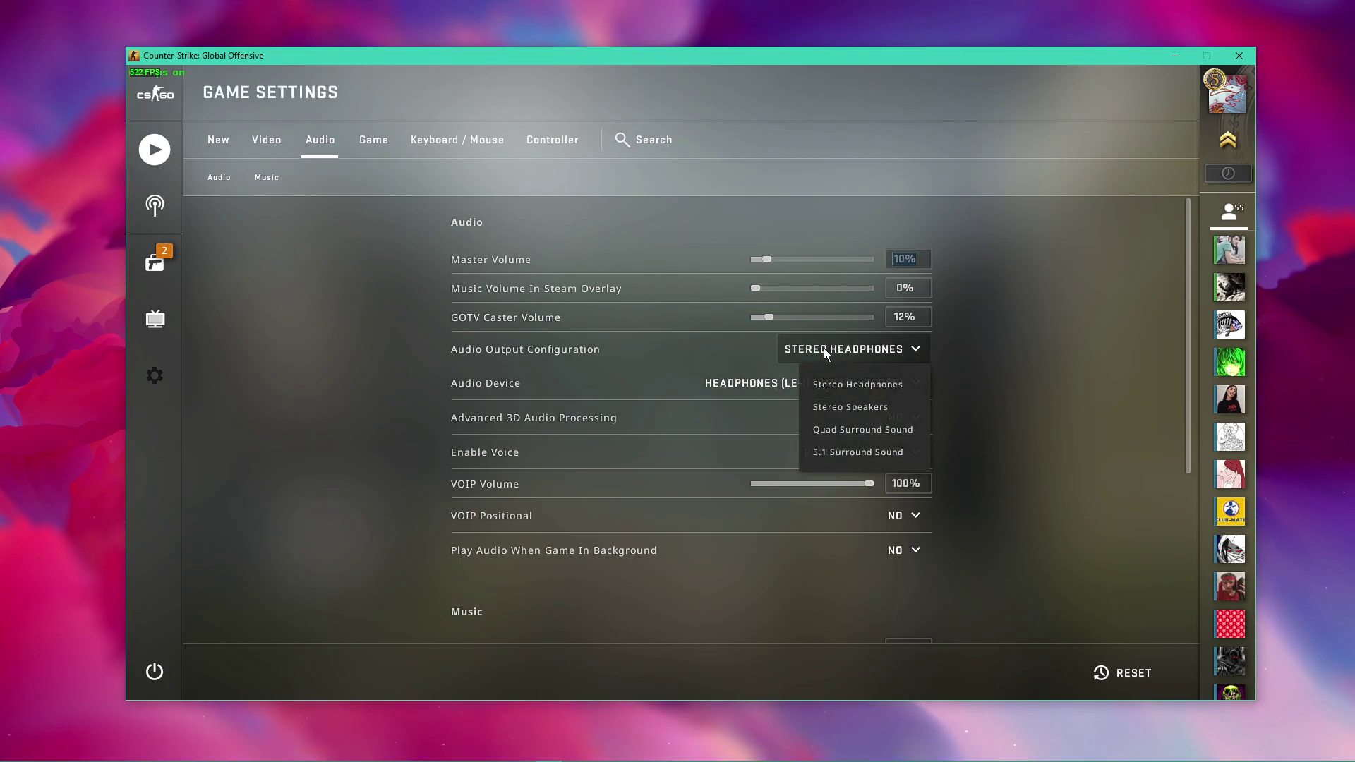
pyautogui.click(901, 386)
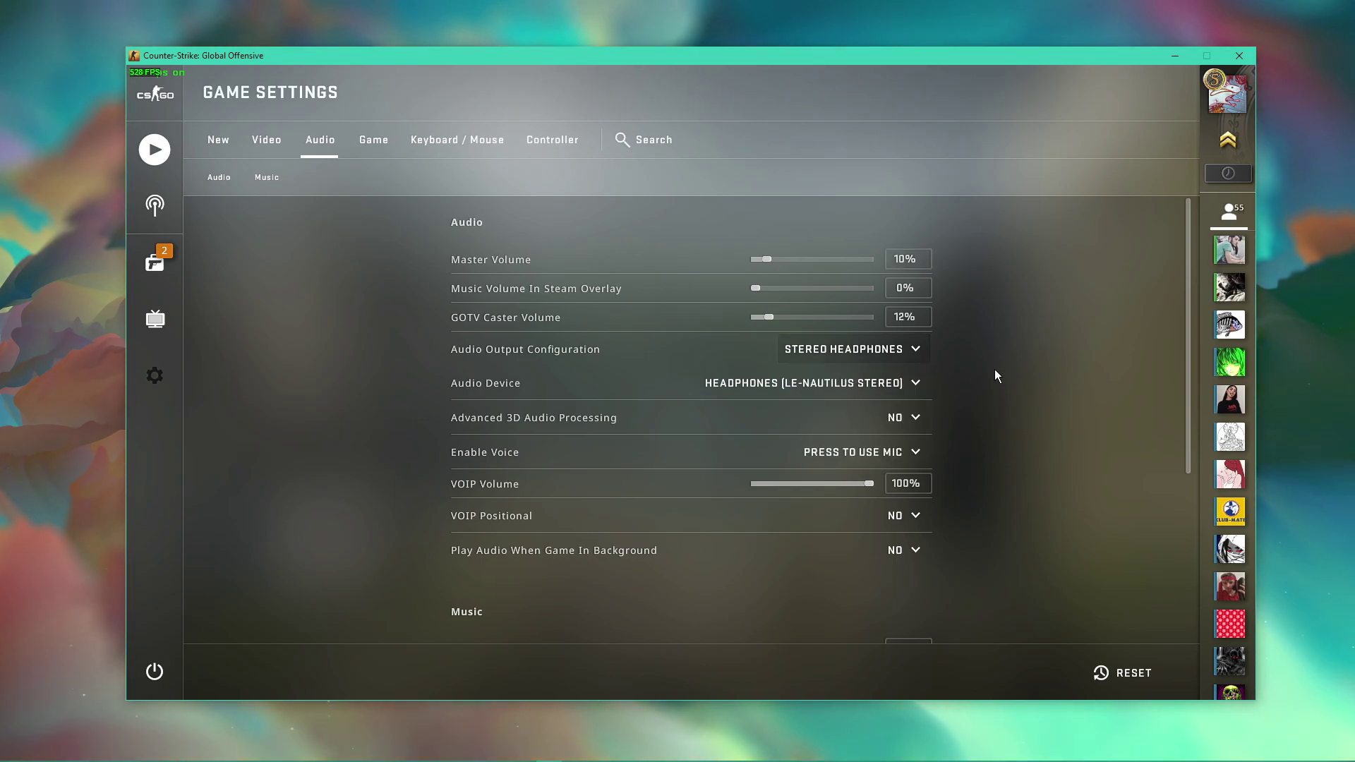
pyautogui.click(918, 384)
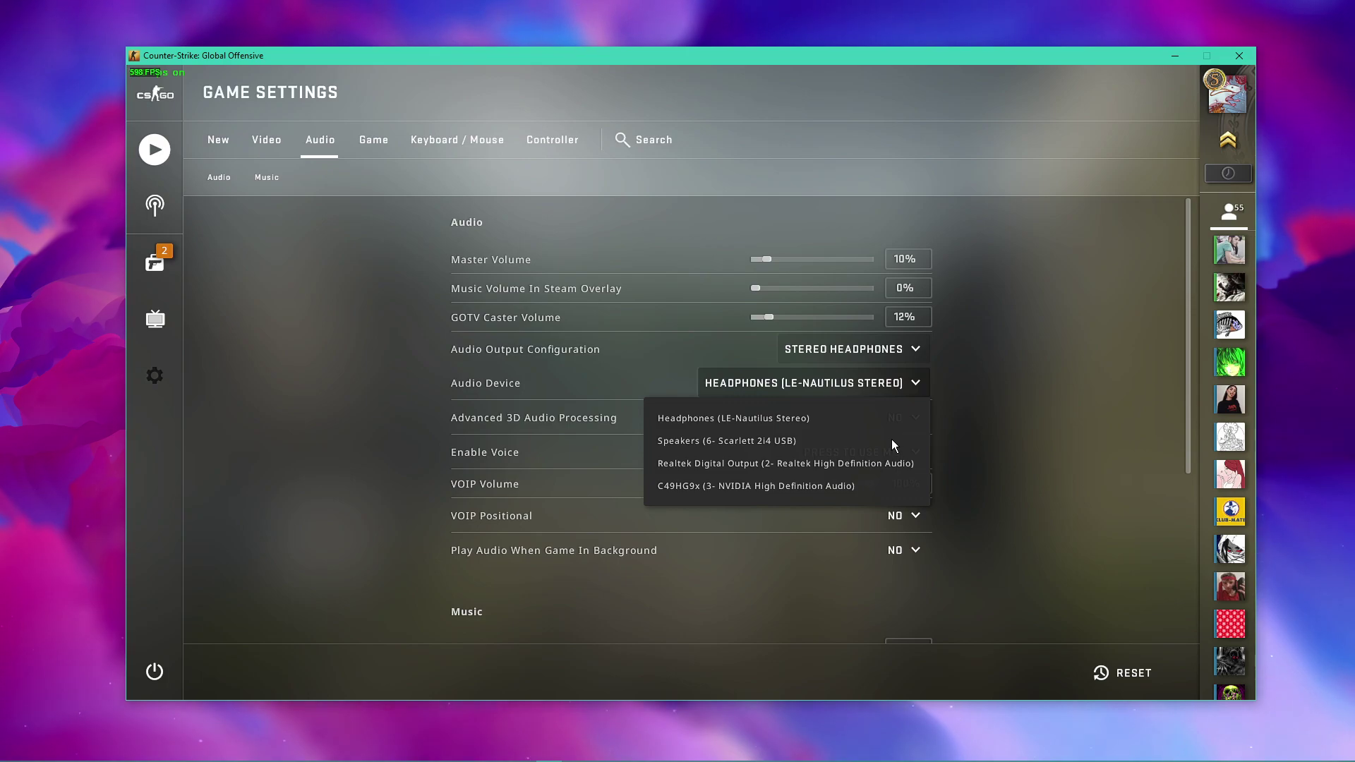
pyautogui.click(956, 440)
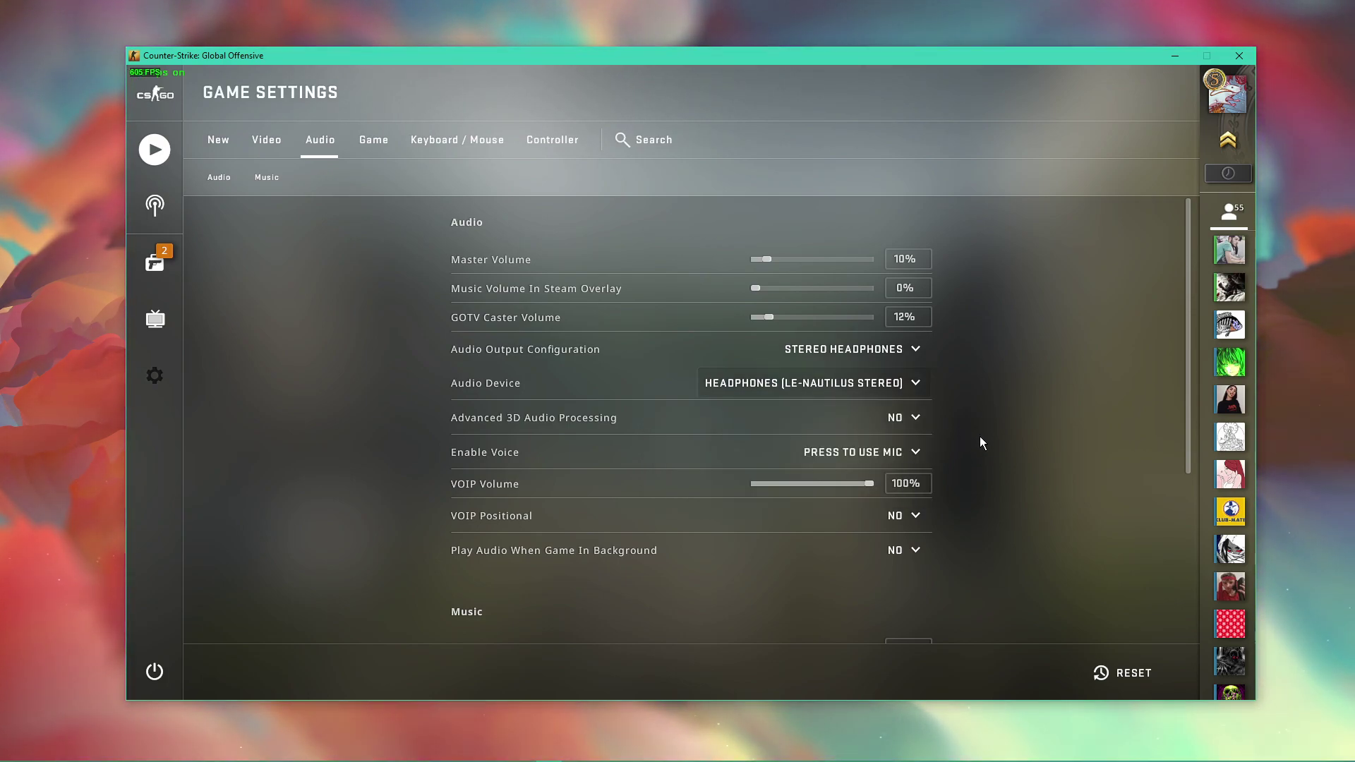
pyautogui.scroll(-1, 979, 443)
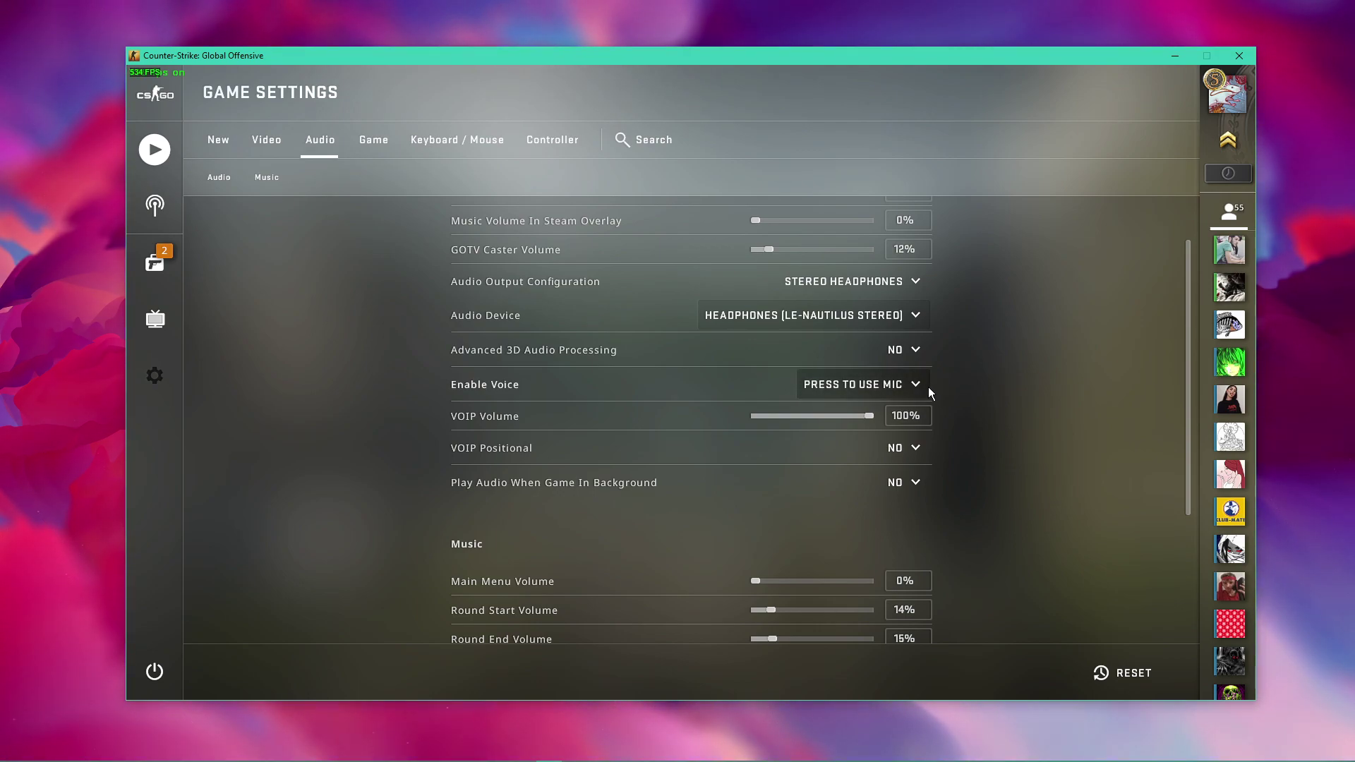
# - Keep voice chat on press to use mic with VOIP volume at 100%
pyautogui.click(928, 387)
pyautogui.click(927, 440)
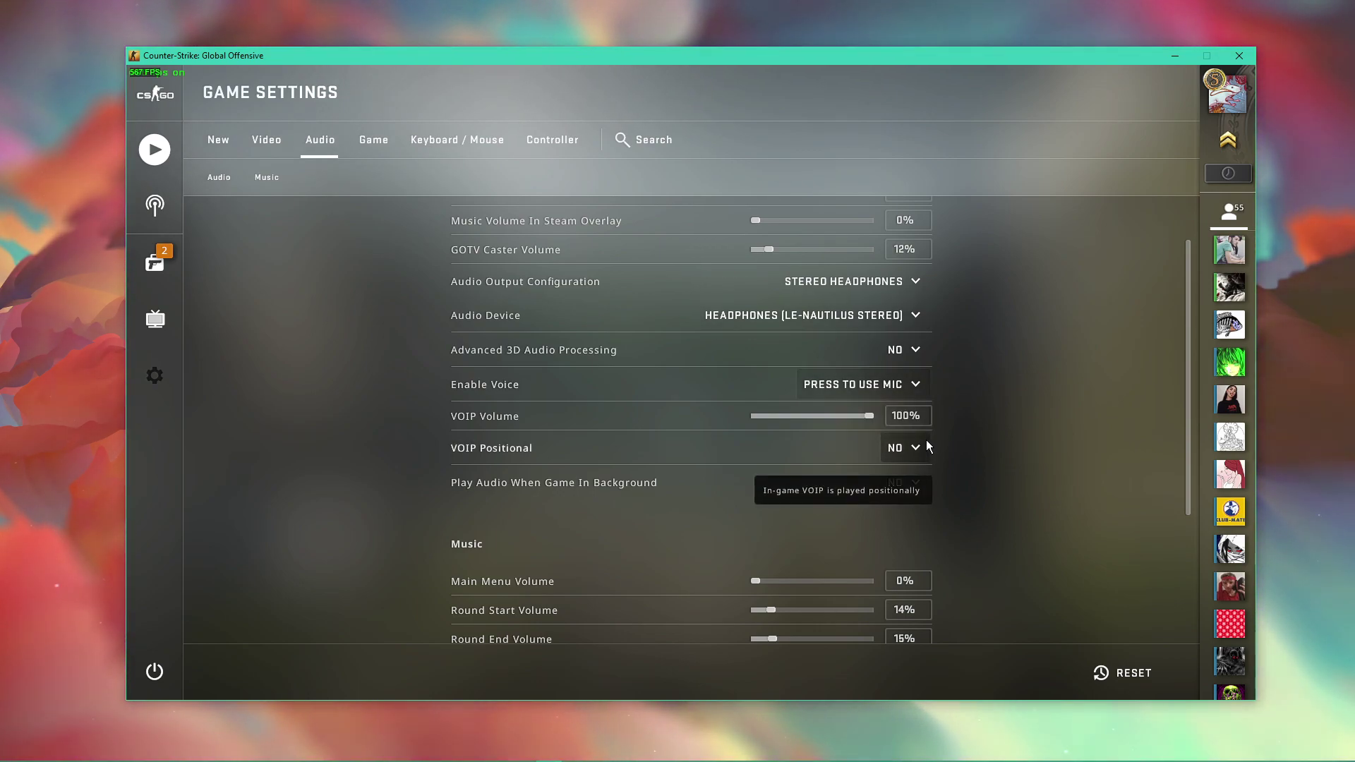
pyautogui.moveTo(485, 416)
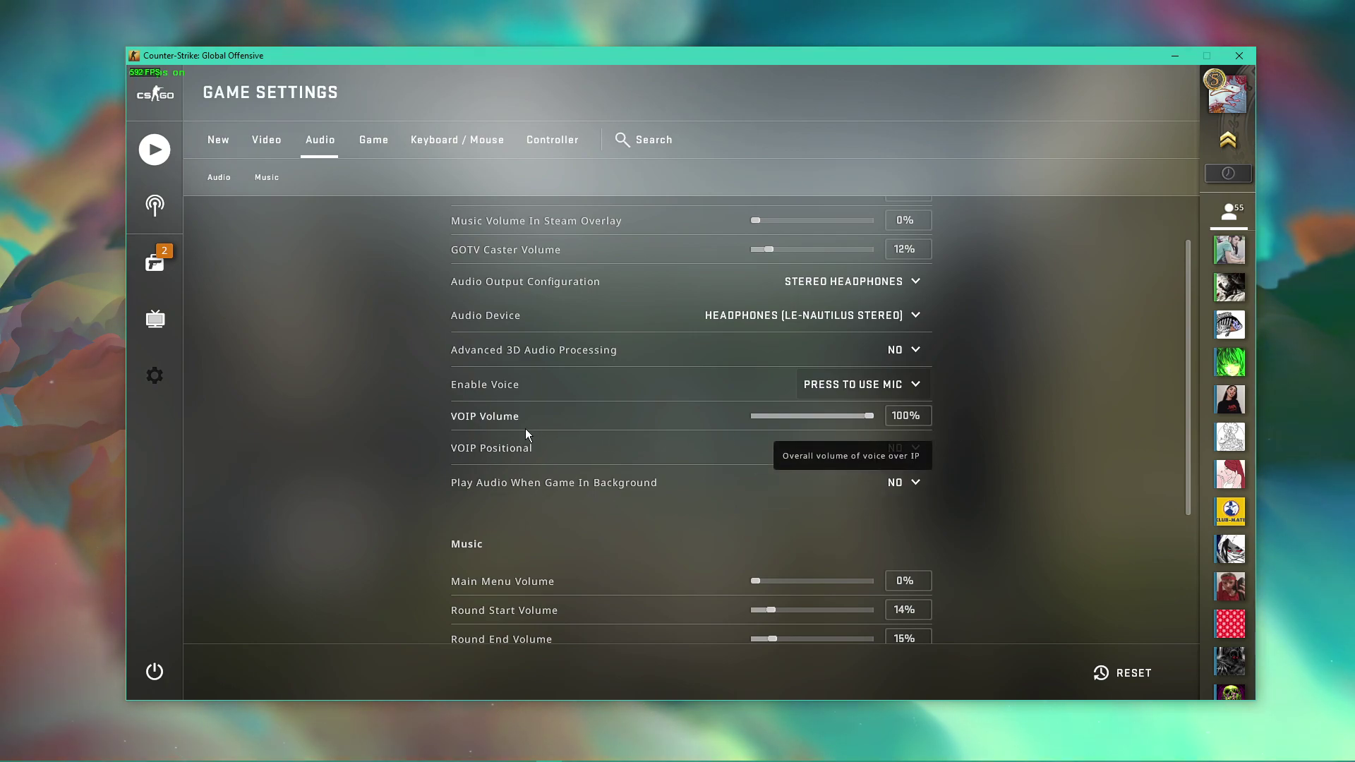
pyautogui.moveTo(853, 415); pyautogui.dragTo(879, 410)
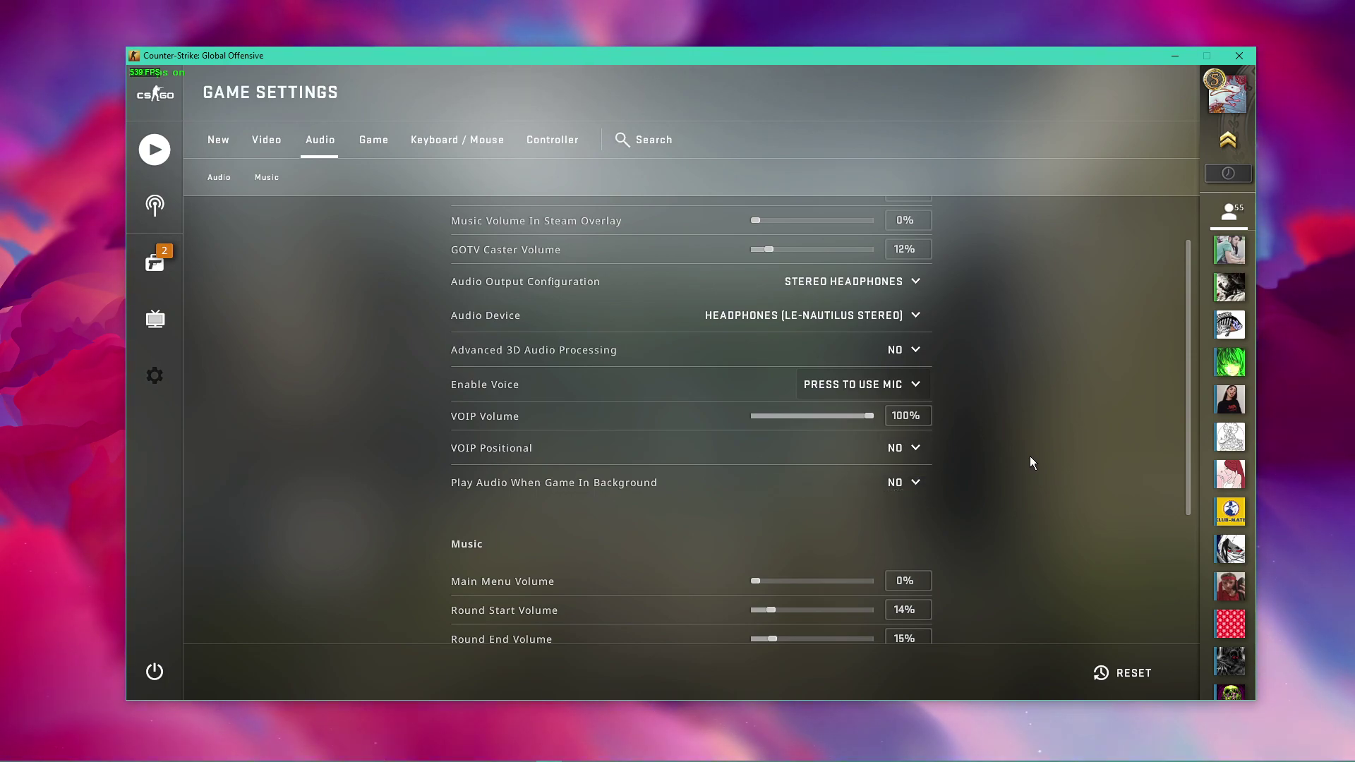
pyautogui.scroll(-2, 1029, 459)
pyautogui.scroll(-2, 1029, 462)
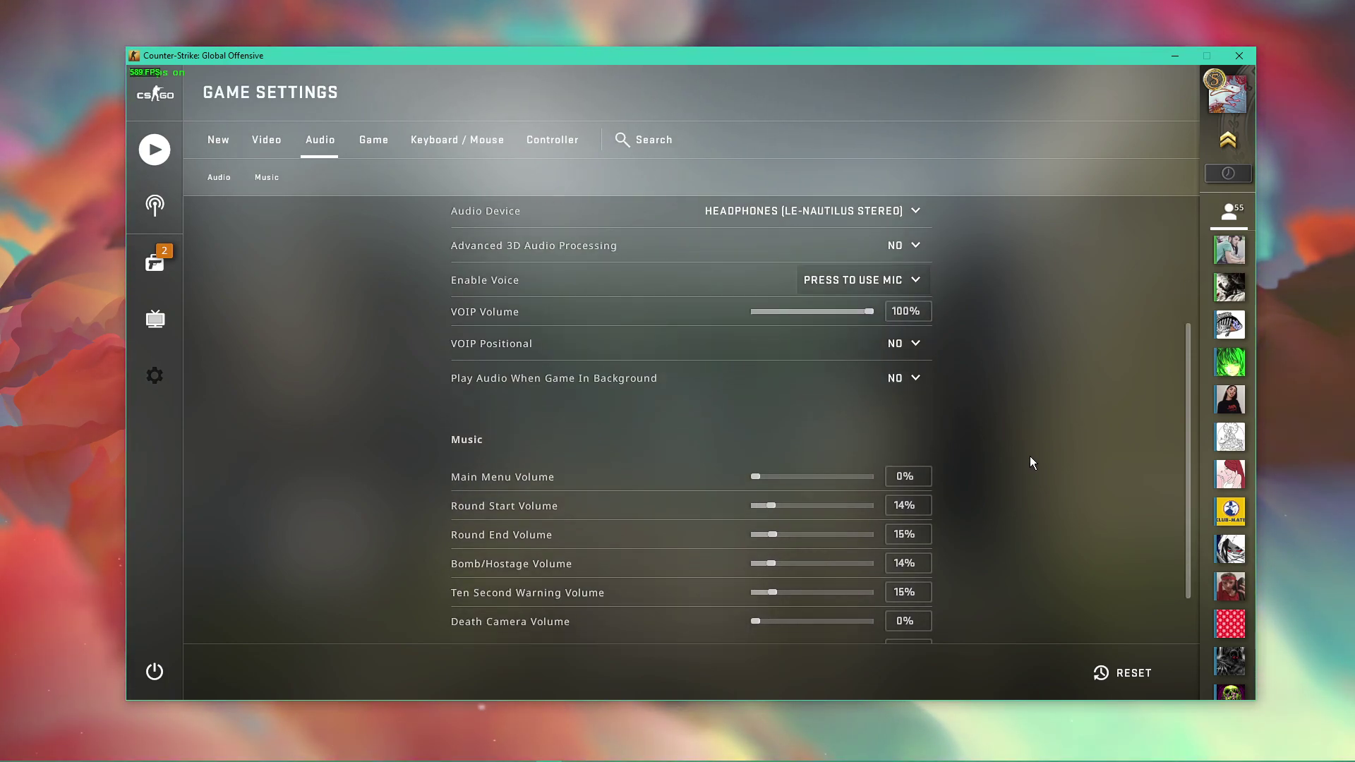
pyautogui.scroll(-2, 1030, 462)
# - Leave settings and quit Counter-Strike: Global Offensive
pyautogui.press('Escape')
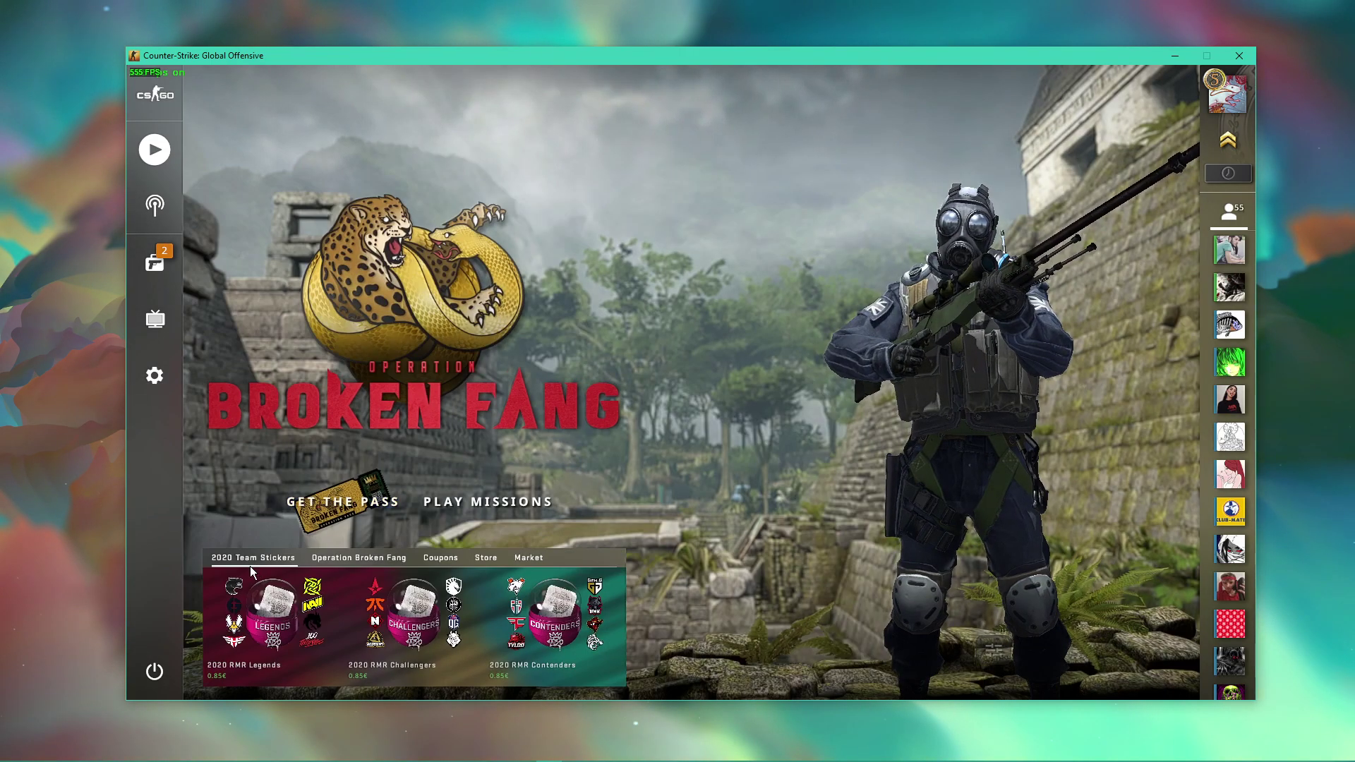
pyautogui.press('Escape')
pyautogui.click(736, 421)
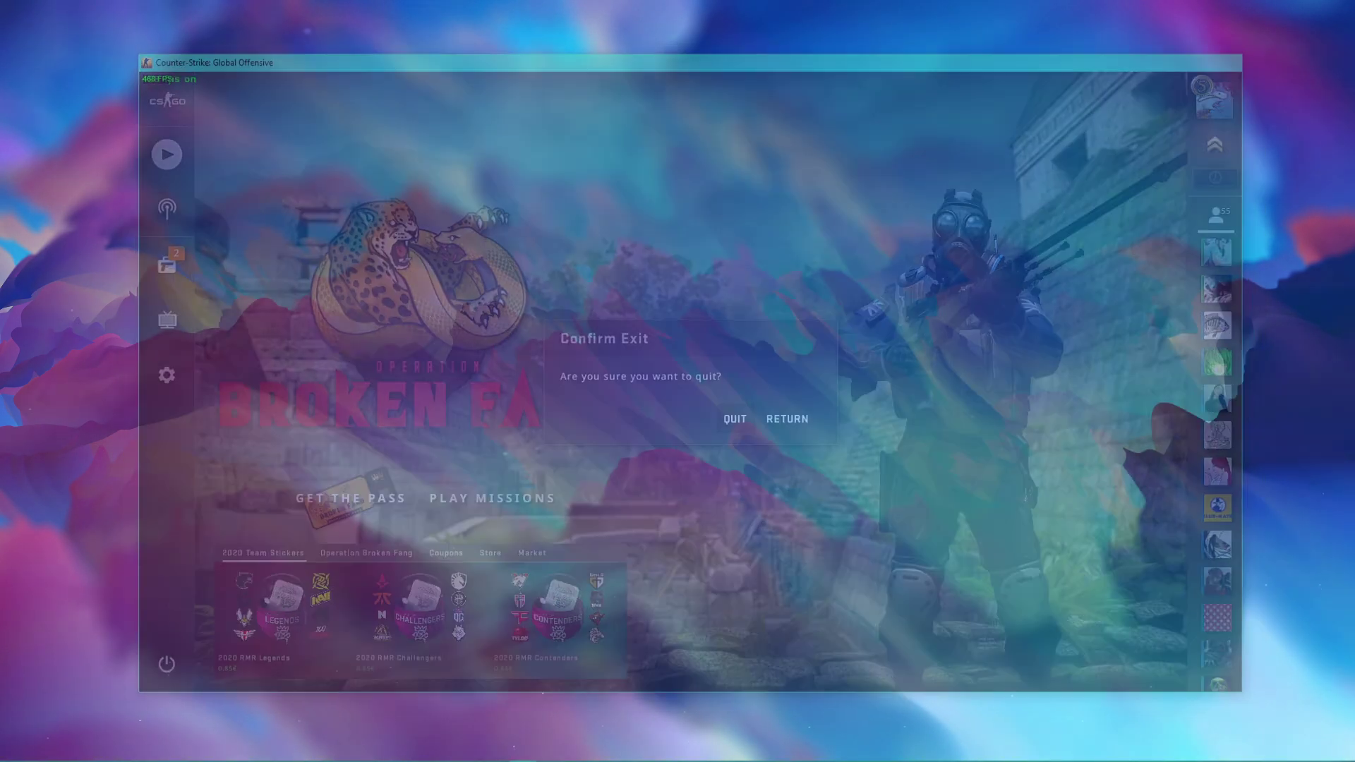
# - Open Windows Sound settings and review the output and microphone device choices
pyautogui.press('super')
pyautogui.write('sound')
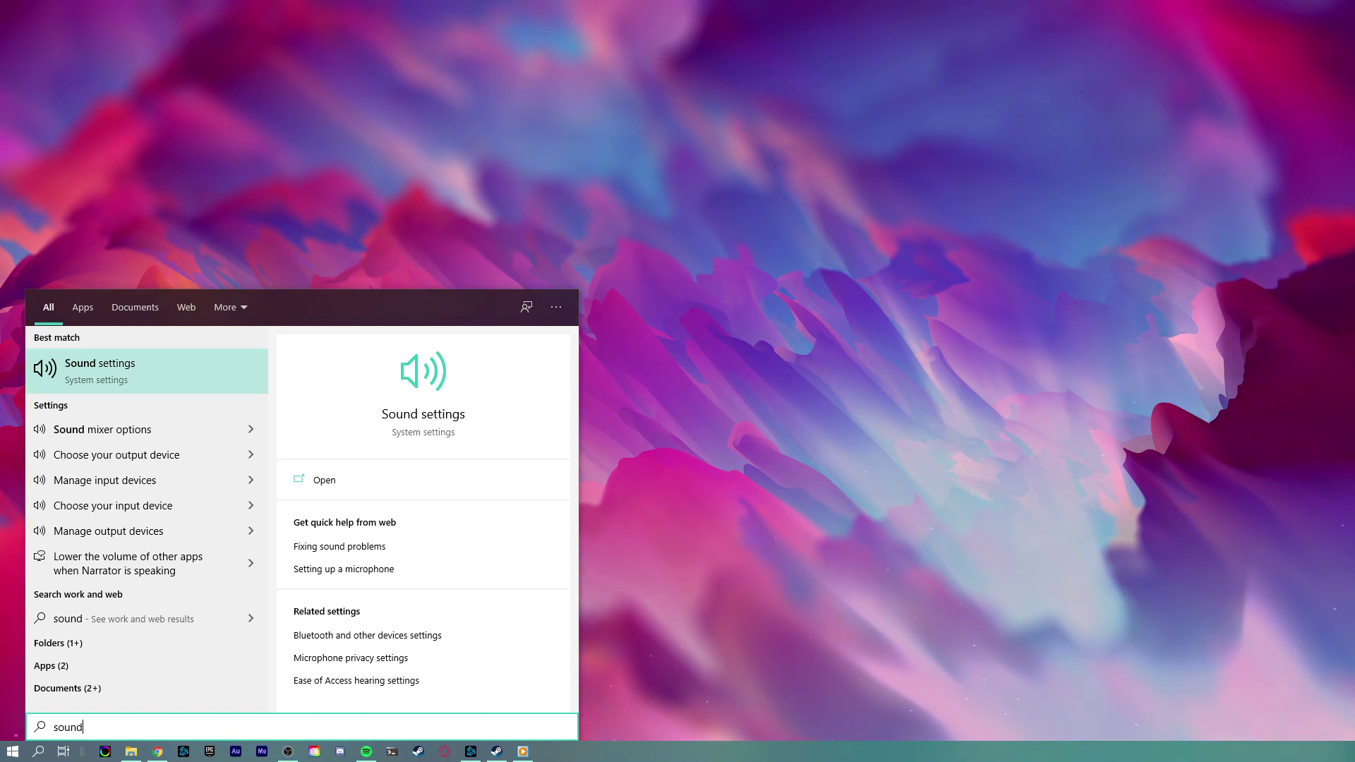
pyautogui.press('Return')
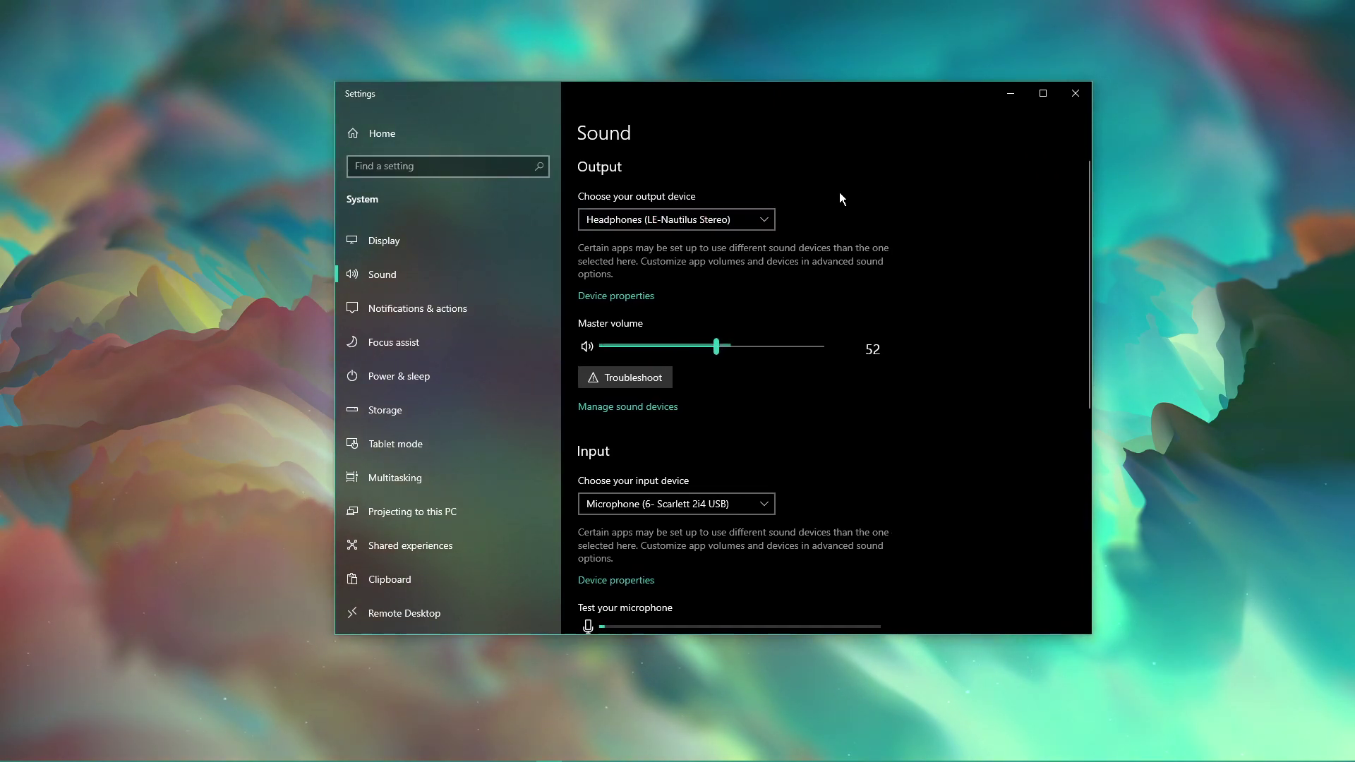
pyautogui.click(768, 223)
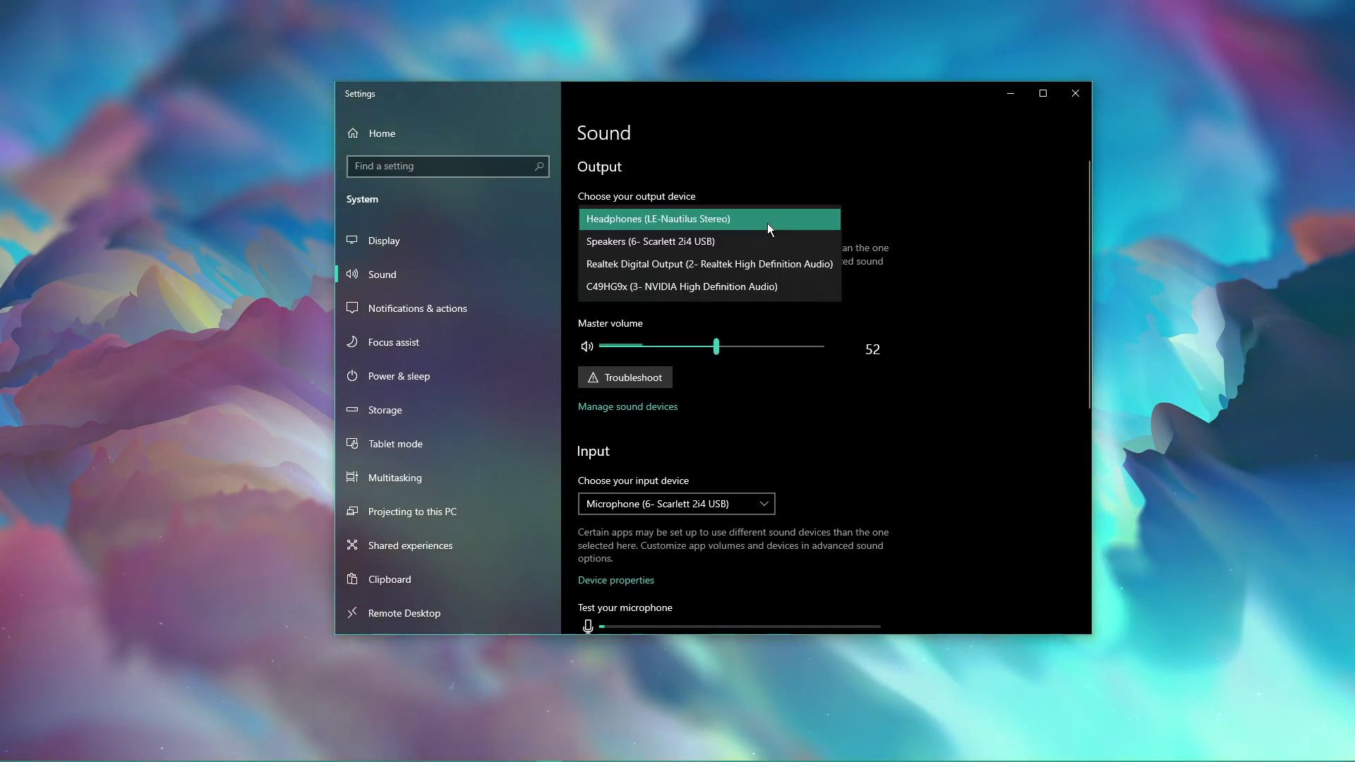
pyautogui.click(736, 504)
pyautogui.scroll(-5, 888, 458)
pyautogui.scroll(1, 889, 458)
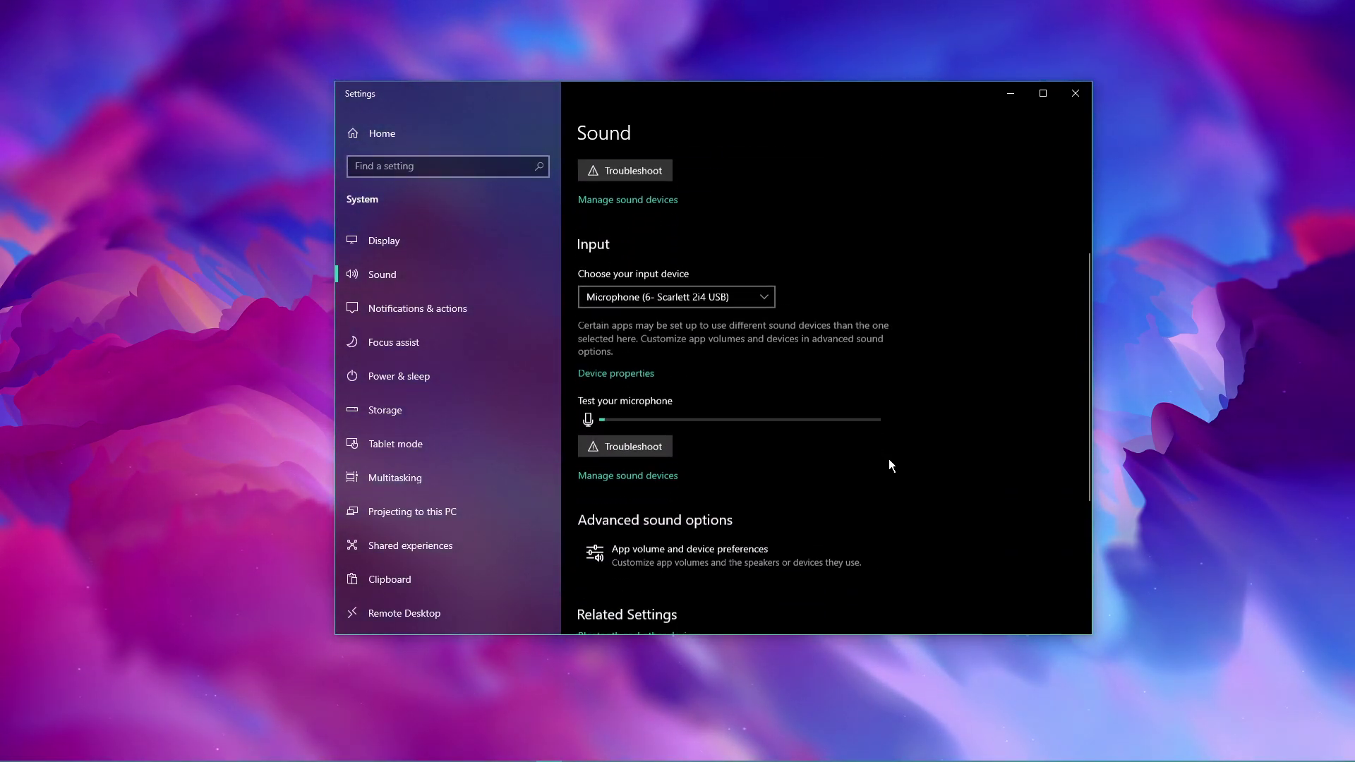
pyautogui.scroll(2, 861, 438)
pyautogui.click(647, 323)
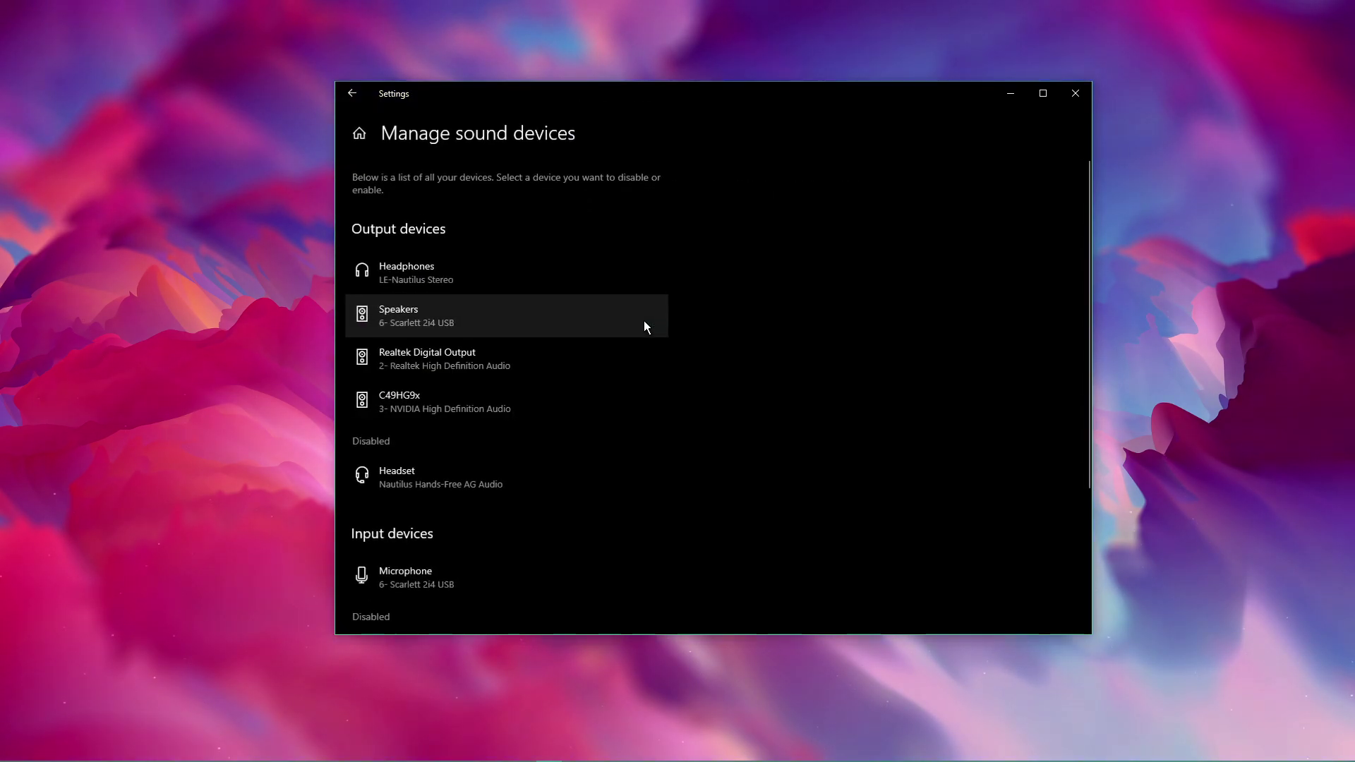
pyautogui.click(570, 277)
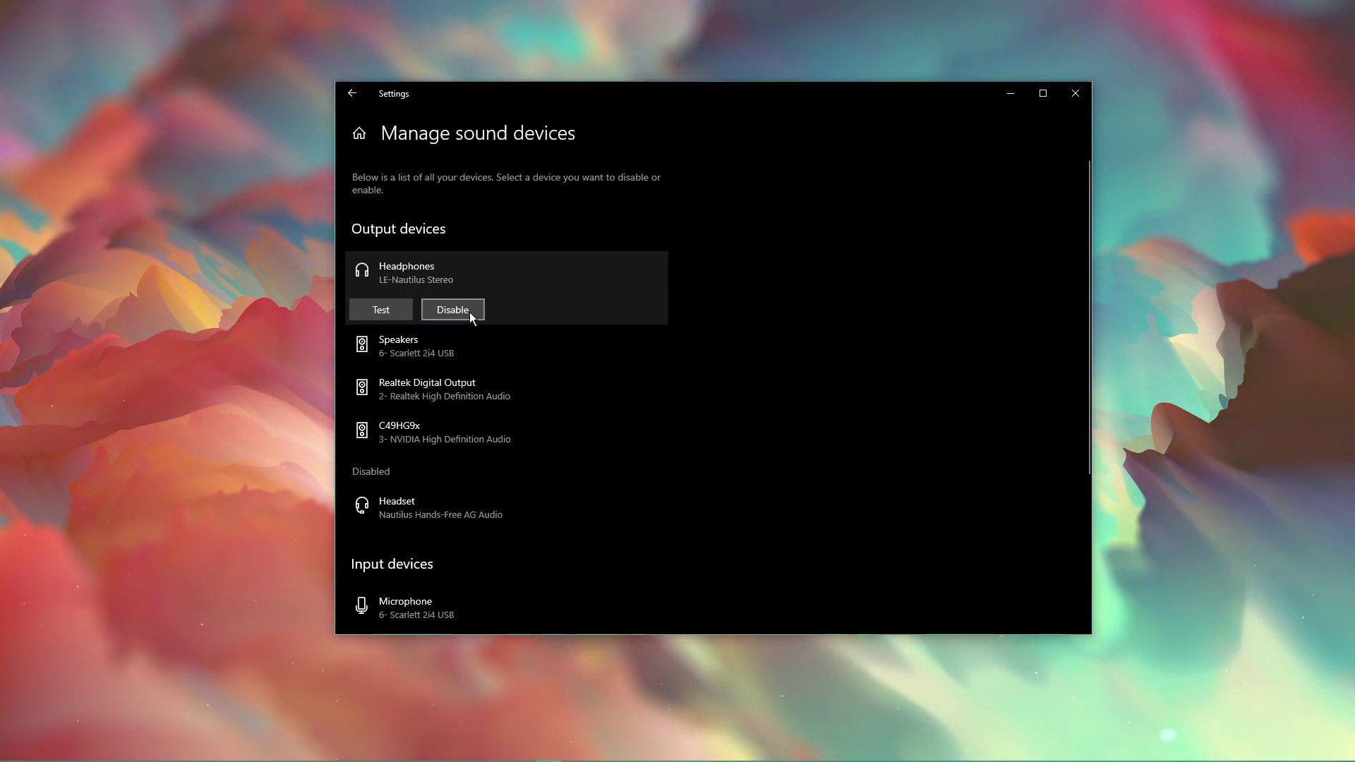
pyautogui.click(557, 342)
pyautogui.click(563, 384)
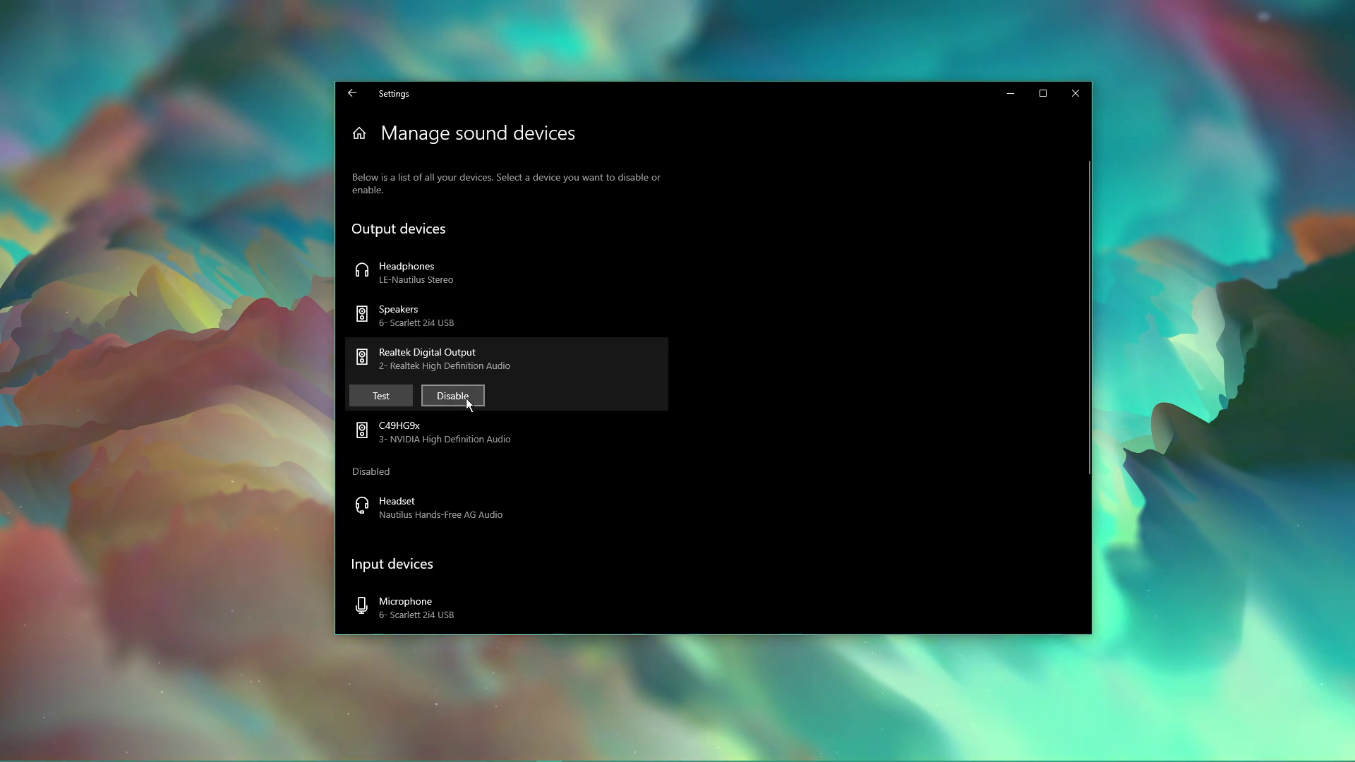
pyautogui.click(514, 431)
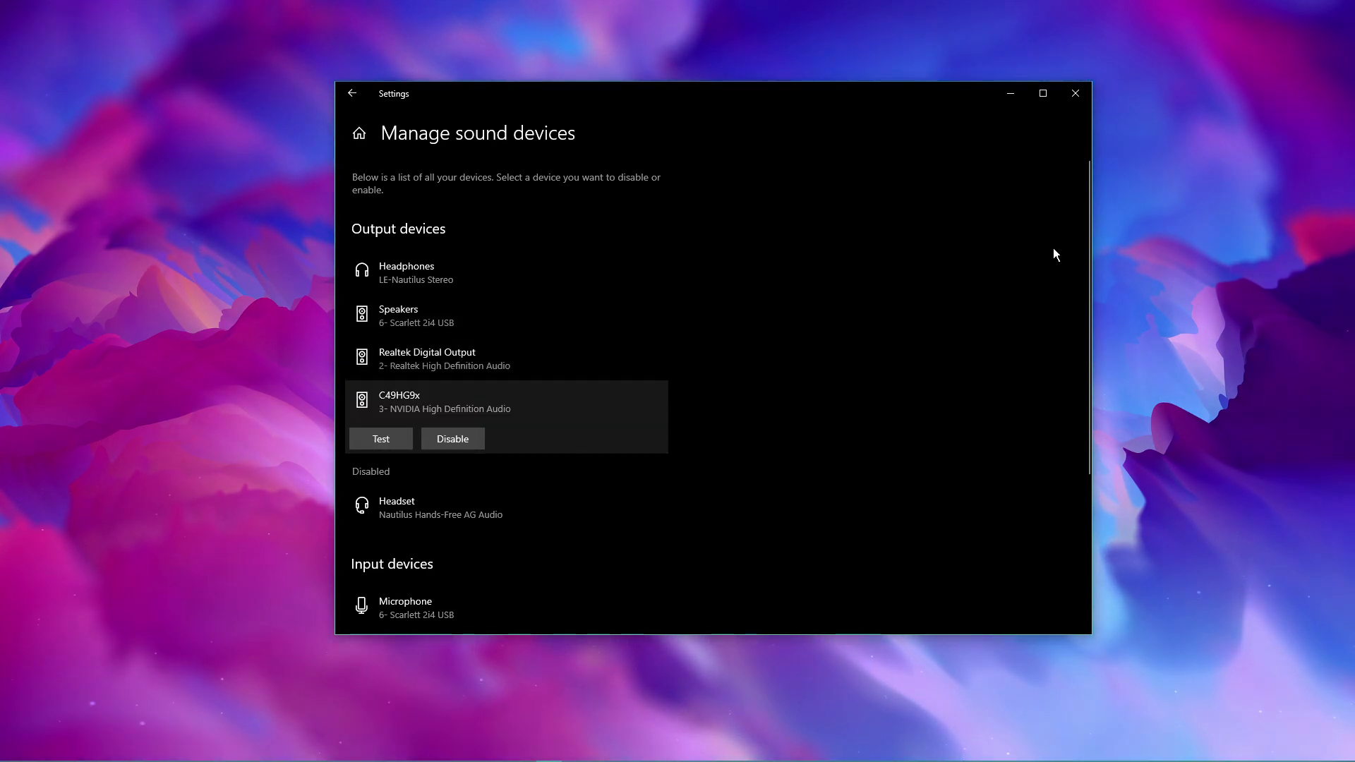
pyautogui.scroll(-2, 1082, 193)
pyautogui.scroll(-2, 1074, 228)
pyautogui.scroll(-1, 1064, 277)
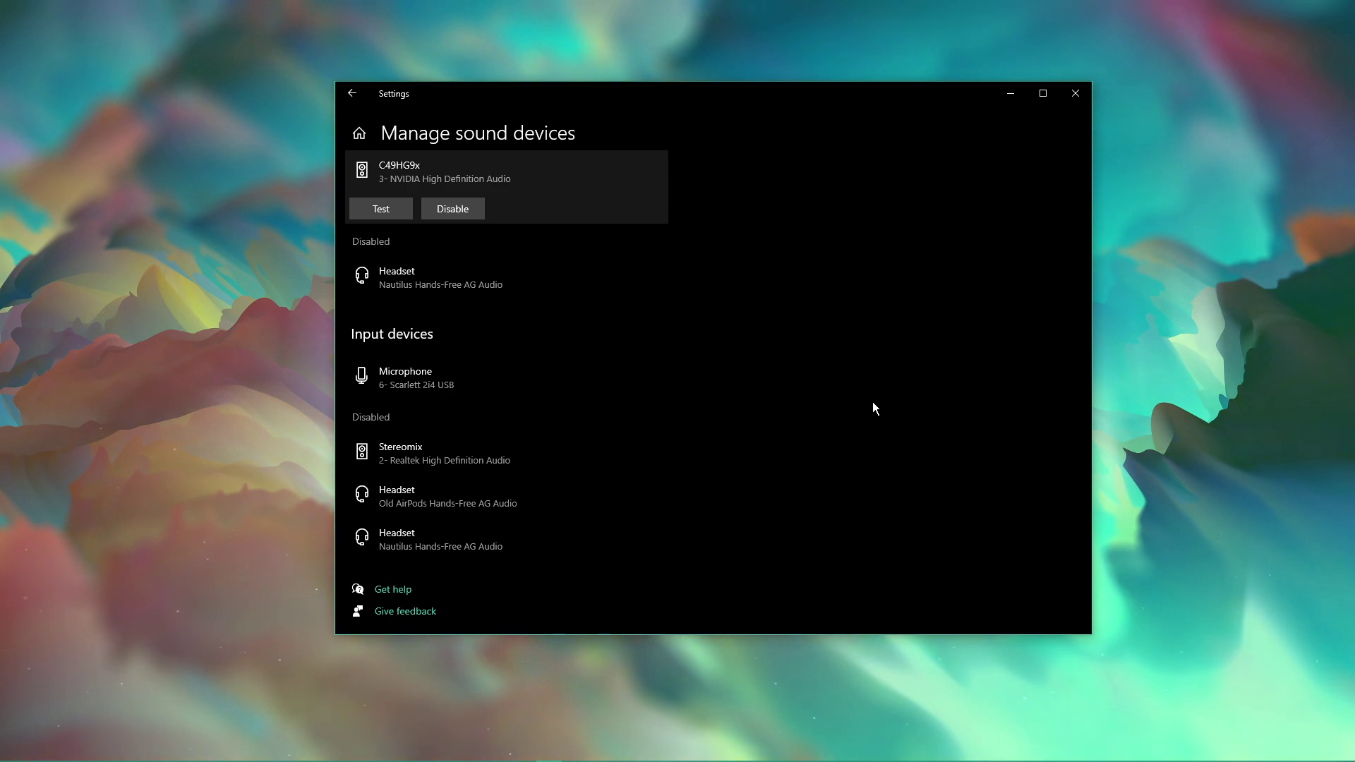
pyautogui.hotkey('alt', 'Left')
pyautogui.scroll(-3, 870, 407)
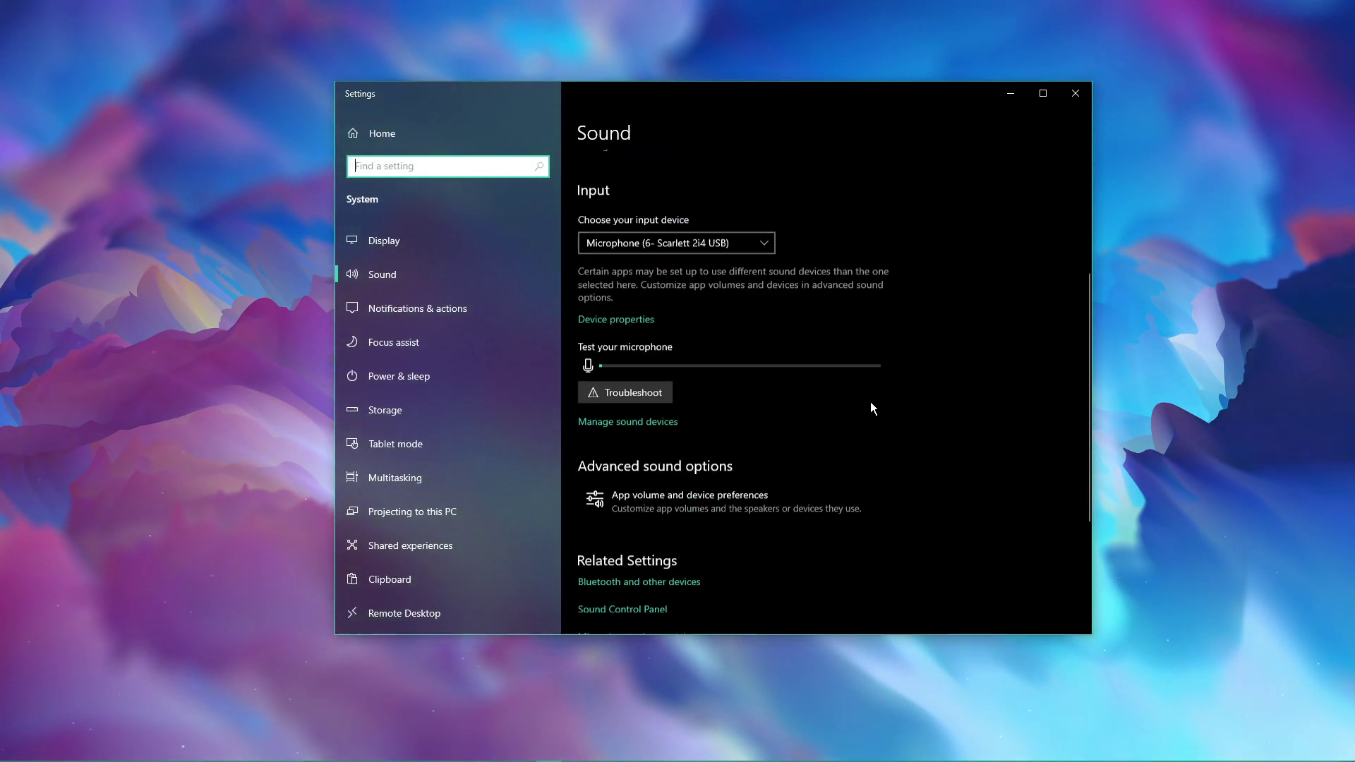
pyautogui.scroll(-2, 871, 408)
# - Review App volume and device preferences, leaving every app on default devices, then return to Sound
pyautogui.click(668, 281)
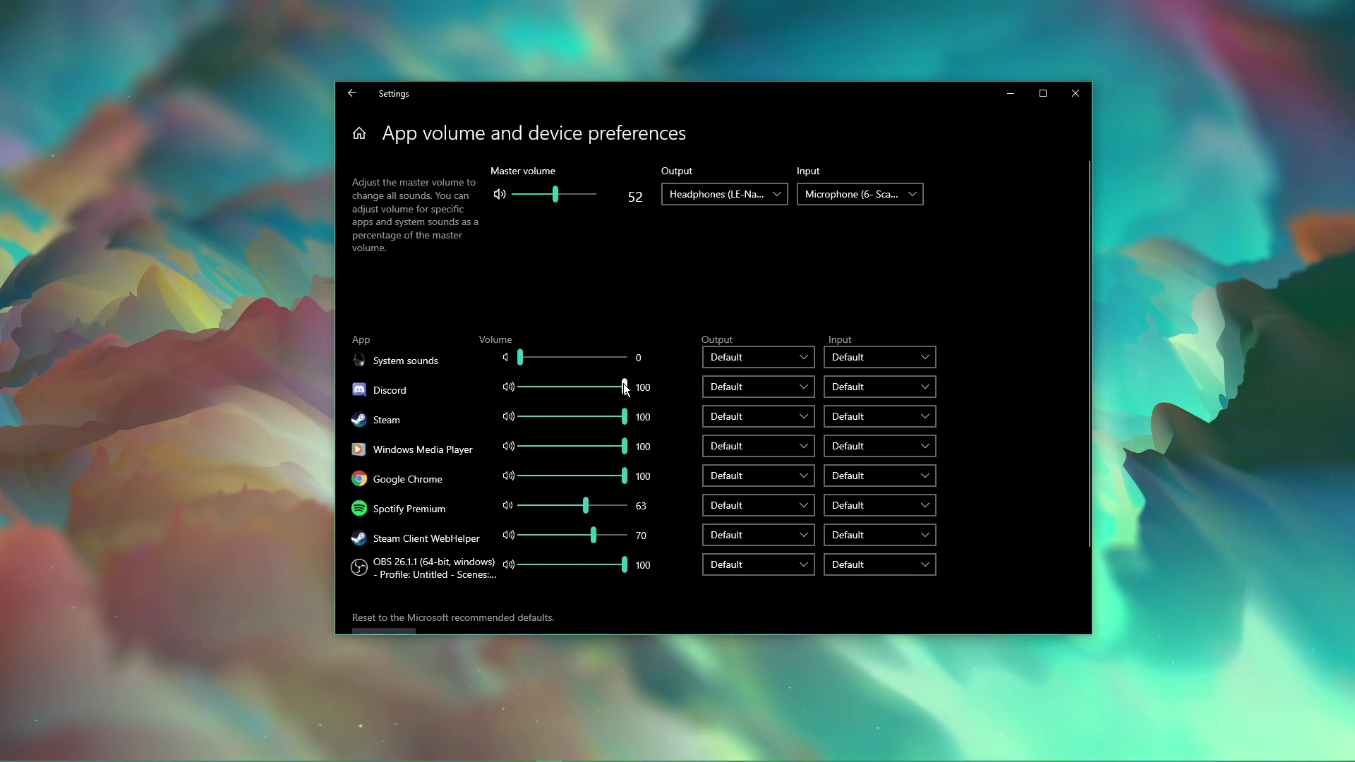
pyautogui.hotkey('alt', 'Left')
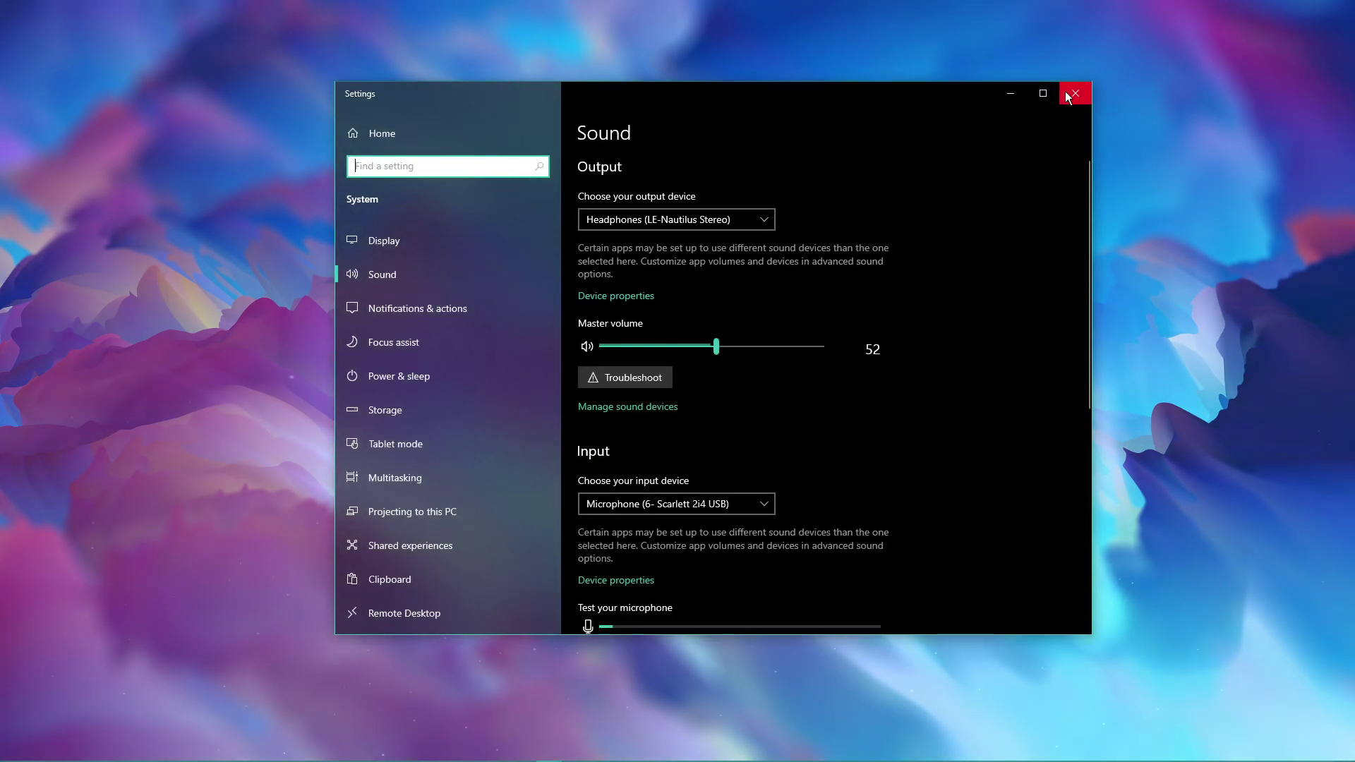
# - Close Settings, then in Device Manager start and cancel the LE-Nautilus headphones driver update
pyautogui.click(1074, 91)
pyautogui.press('super')
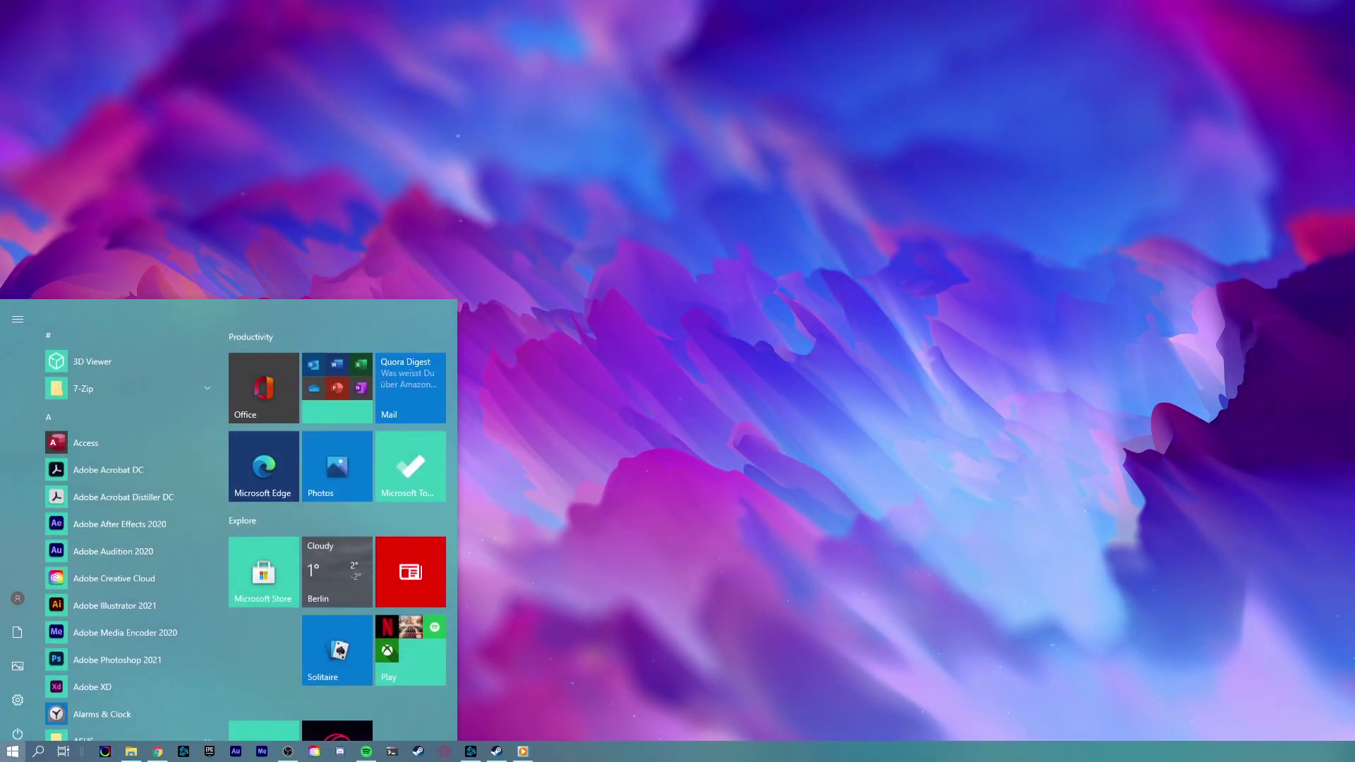
pyautogui.write('device manager')
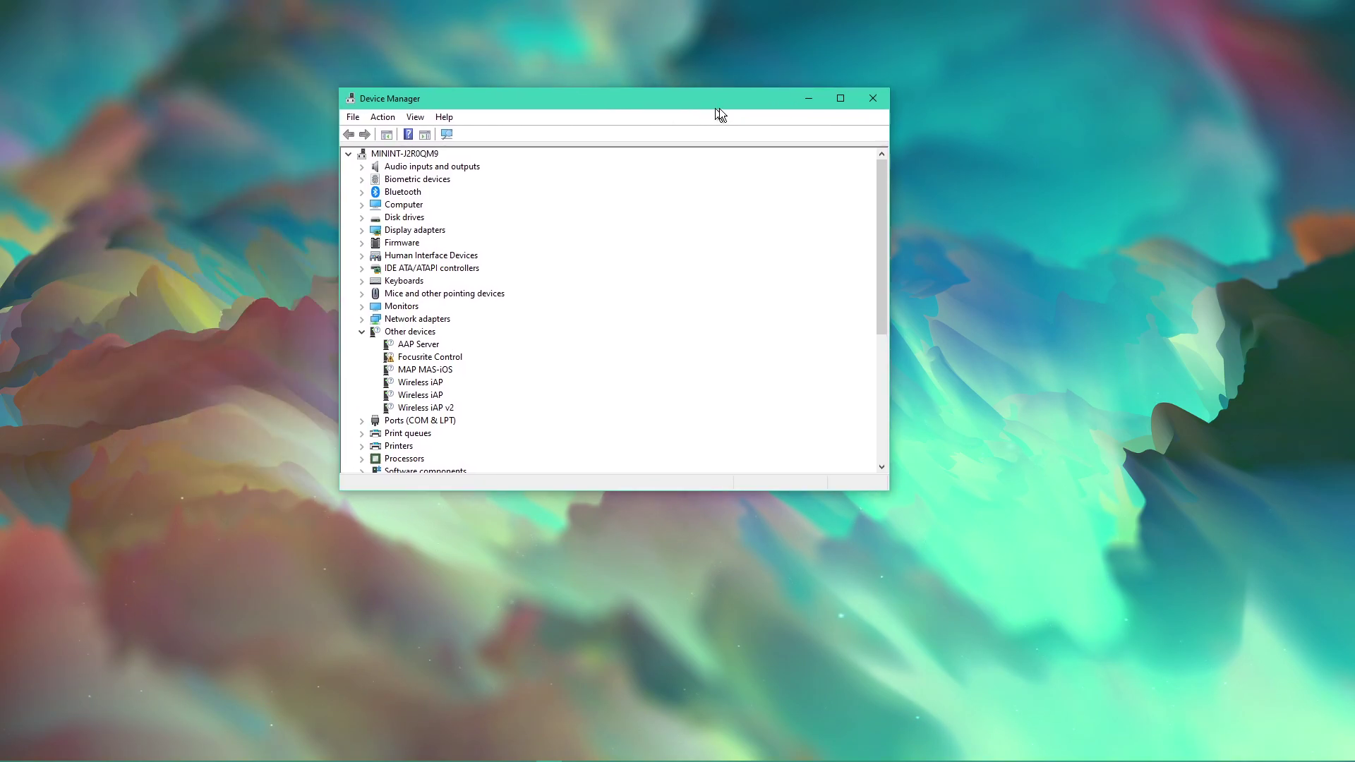
pyautogui.click(423, 181)
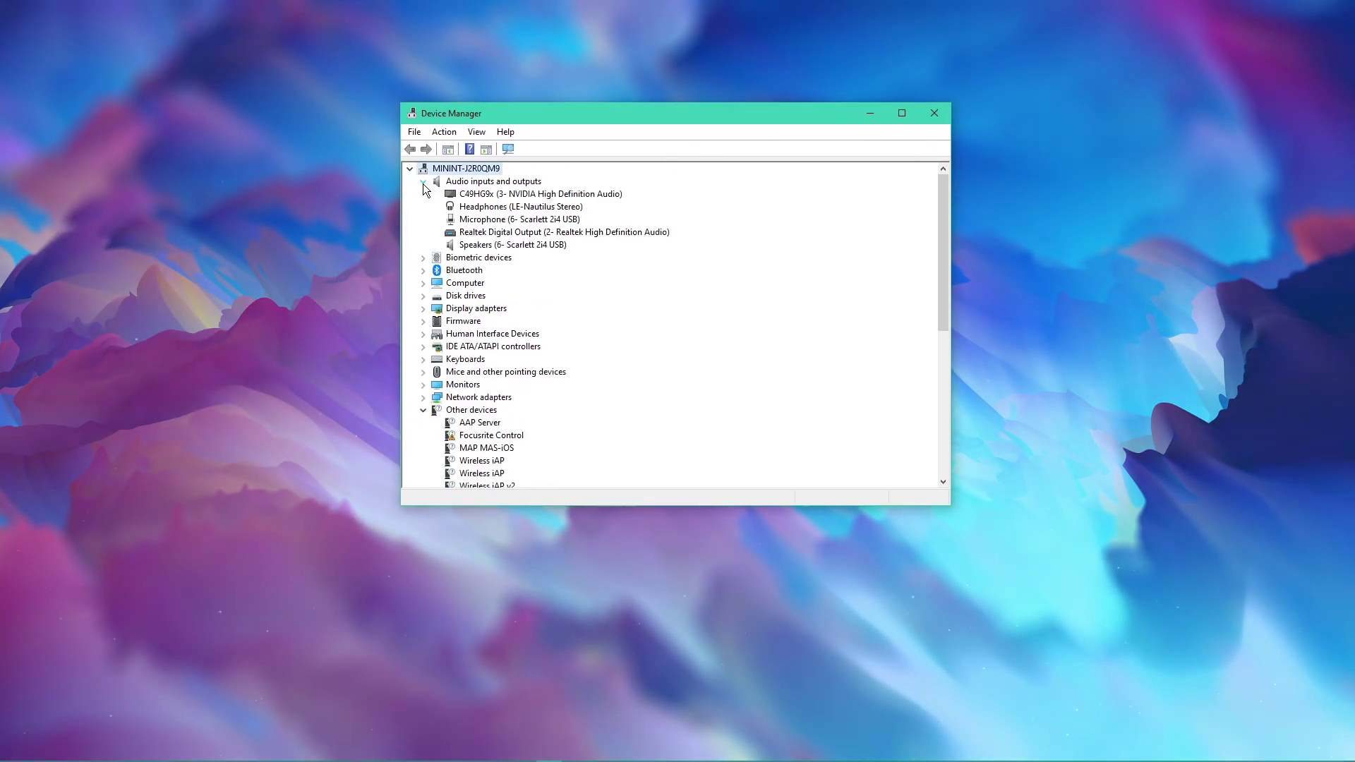
pyautogui.click(479, 208)
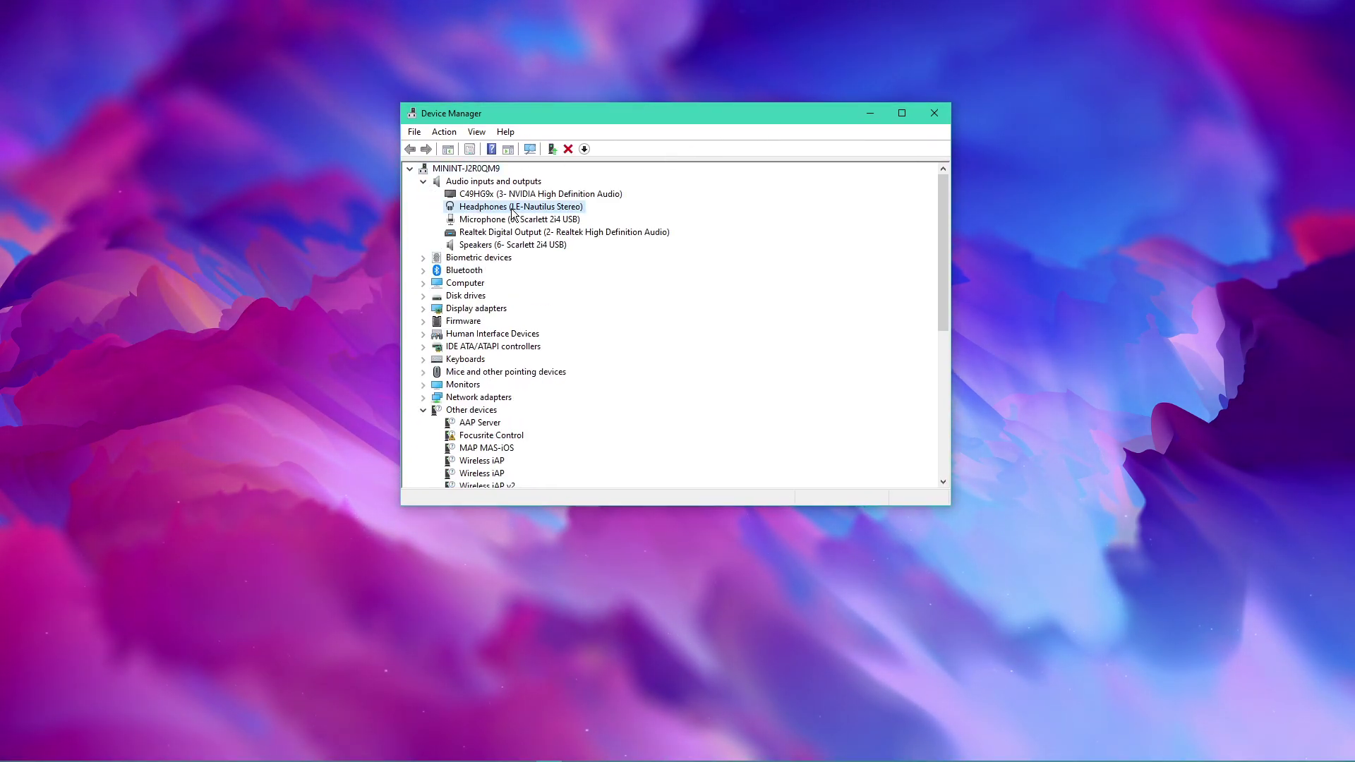
pyautogui.rightClick(507, 213)
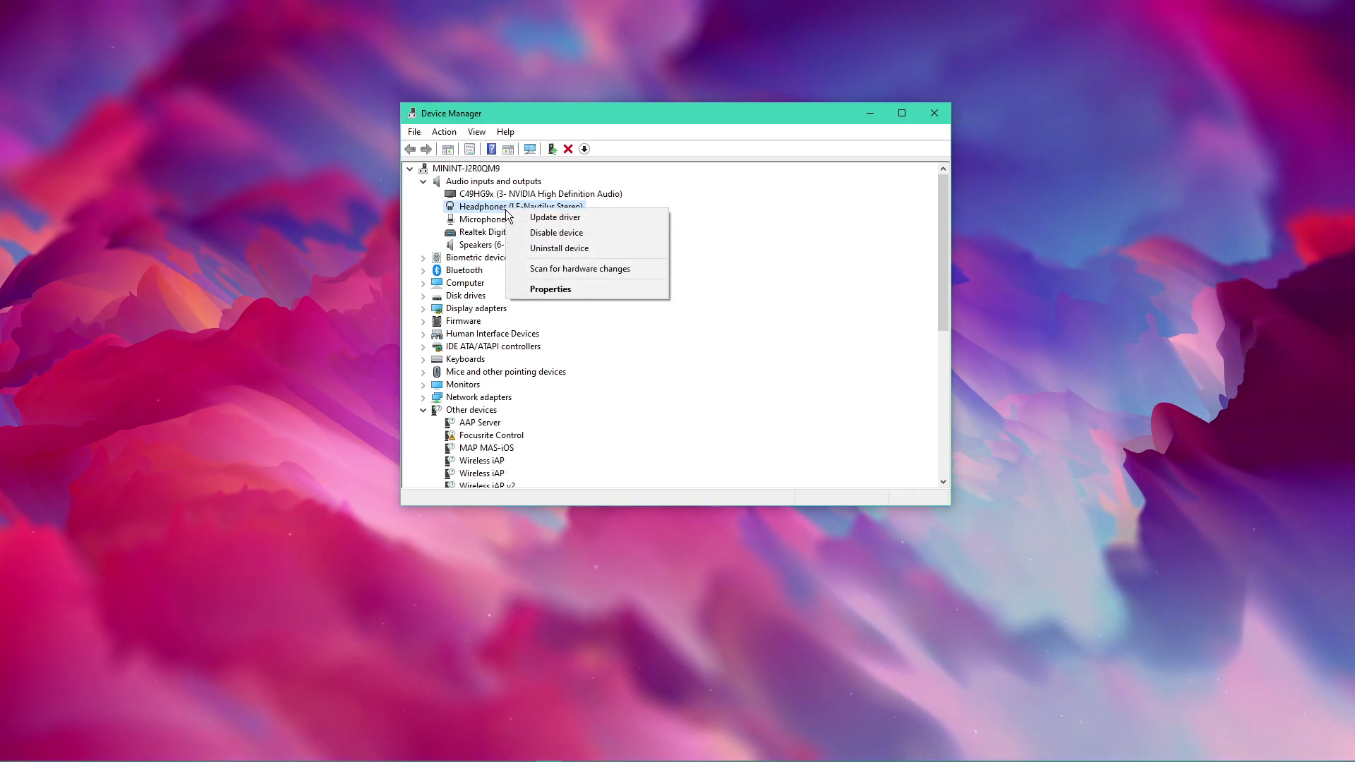
pyautogui.click(535, 217)
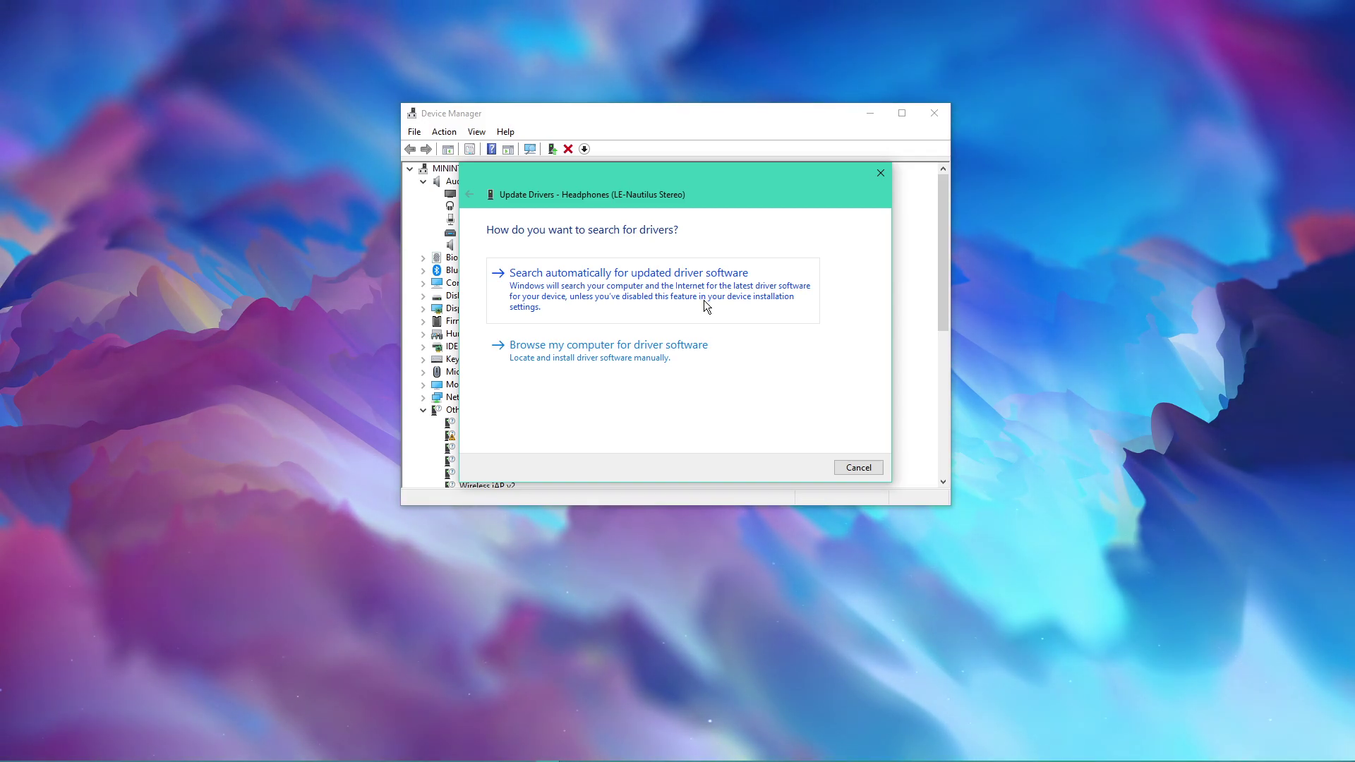
pyautogui.click(874, 177)
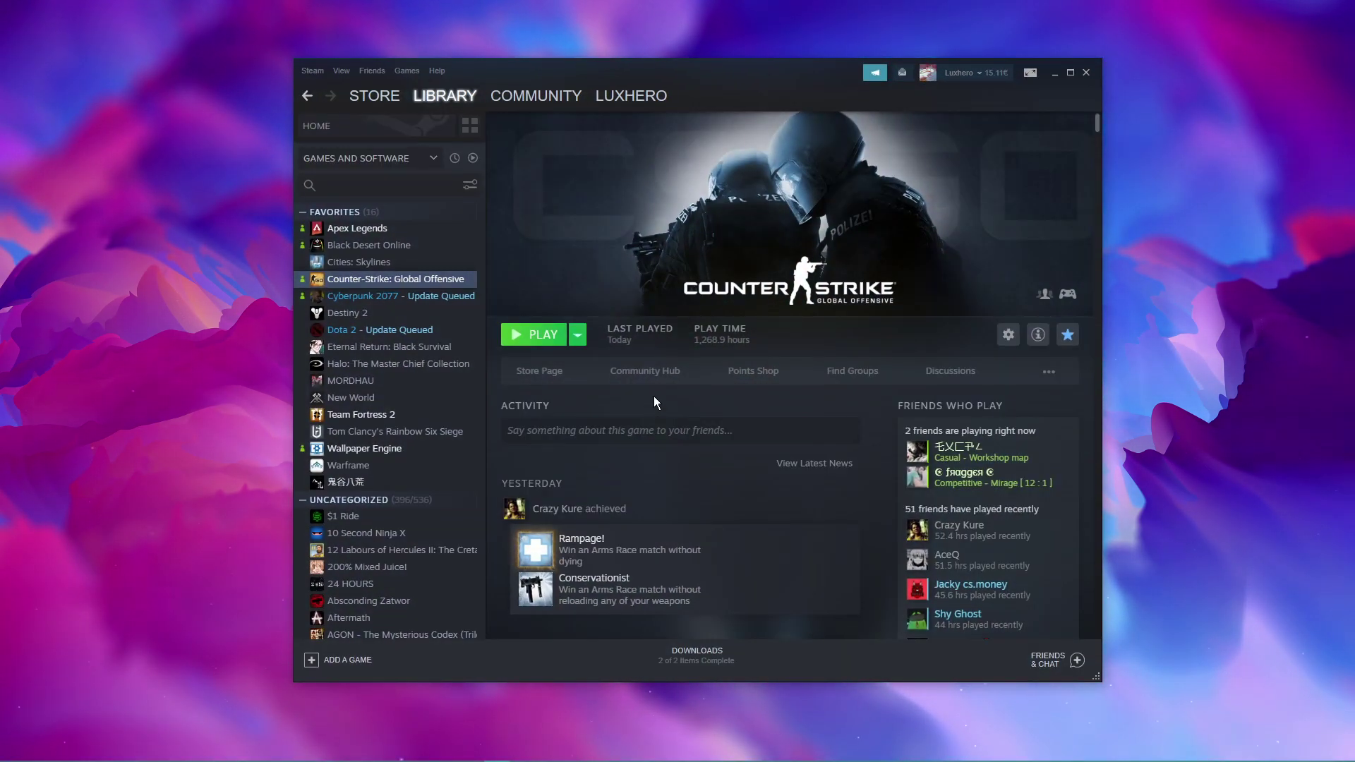
# - Open Counter-Strike: Global Offensive's Steam properties, centre the window, and view Local Files
pyautogui.rightClick(408, 278)
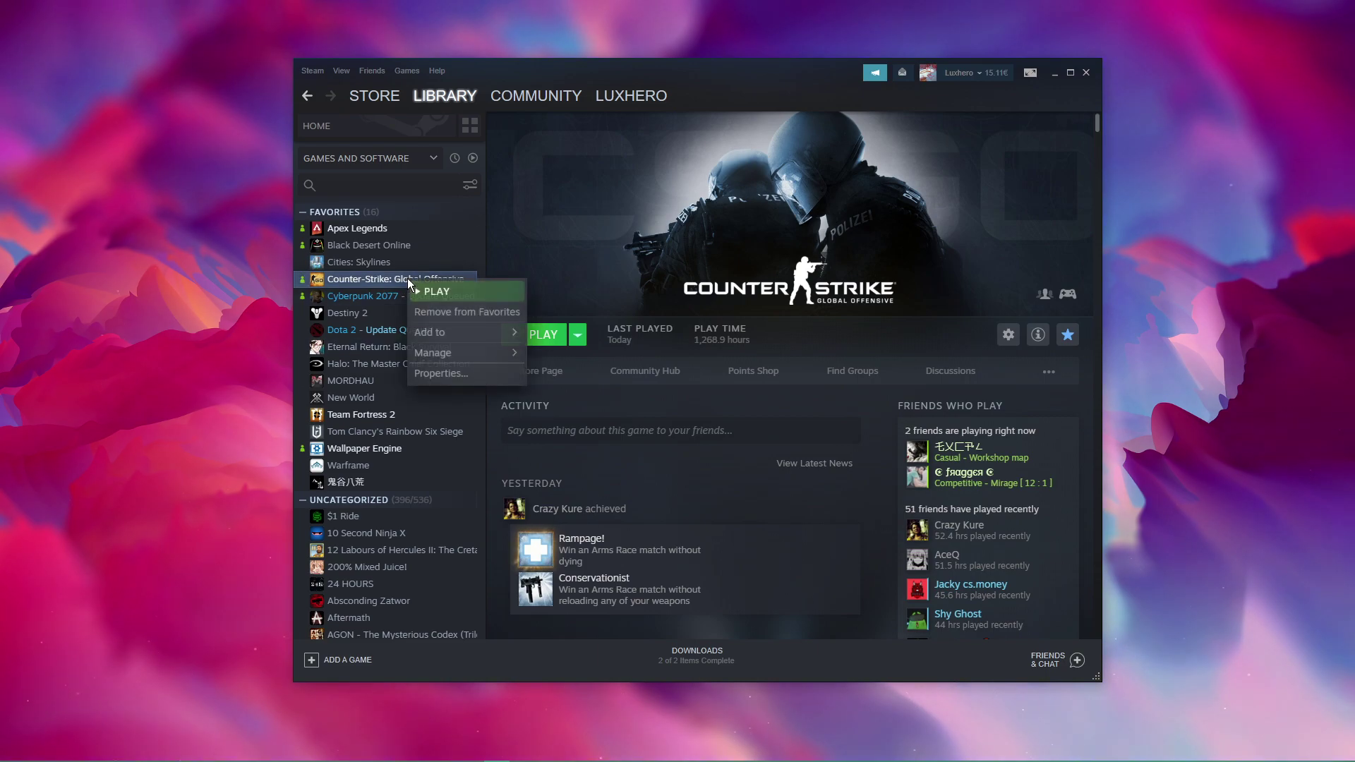
pyautogui.click(445, 374)
pyautogui.click(1055, 72)
pyautogui.moveTo(1232, 187); pyautogui.dragTo(572, 201)
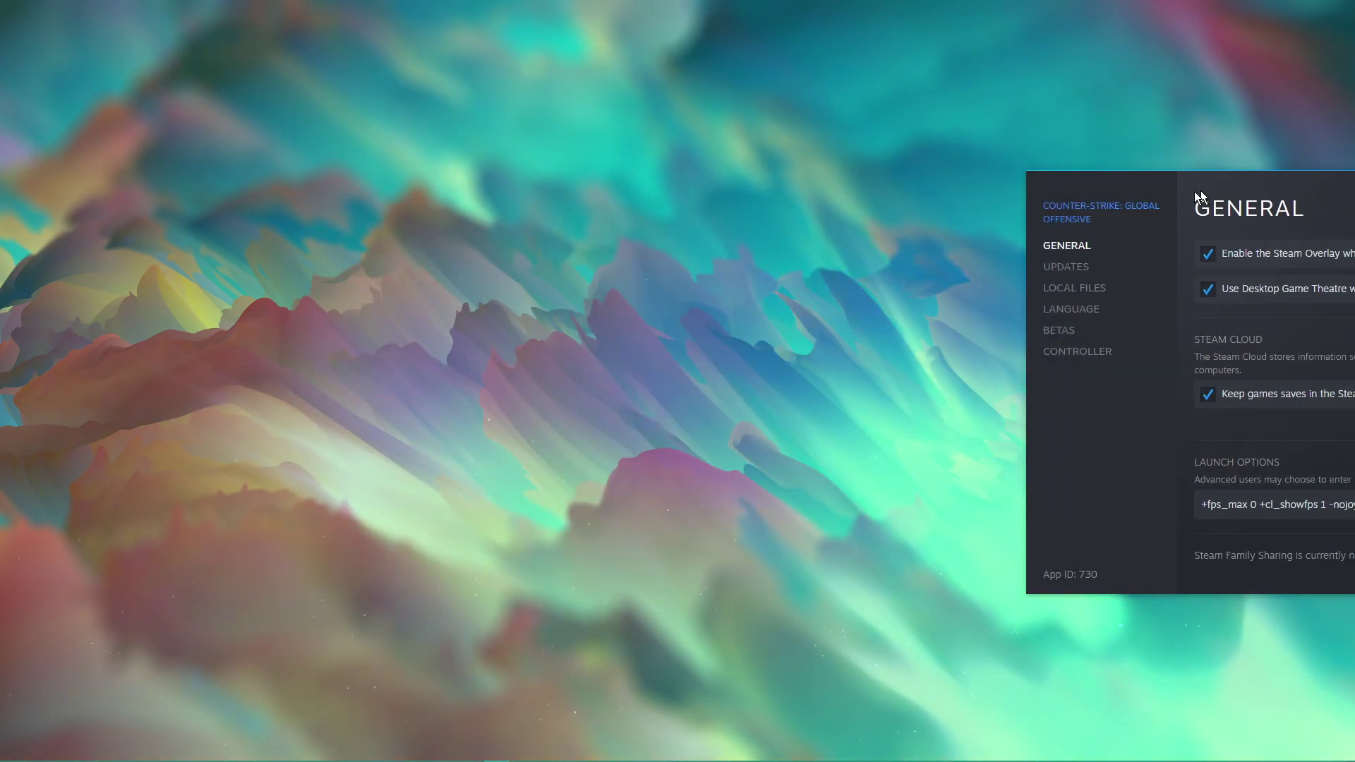
pyautogui.click(471, 303)
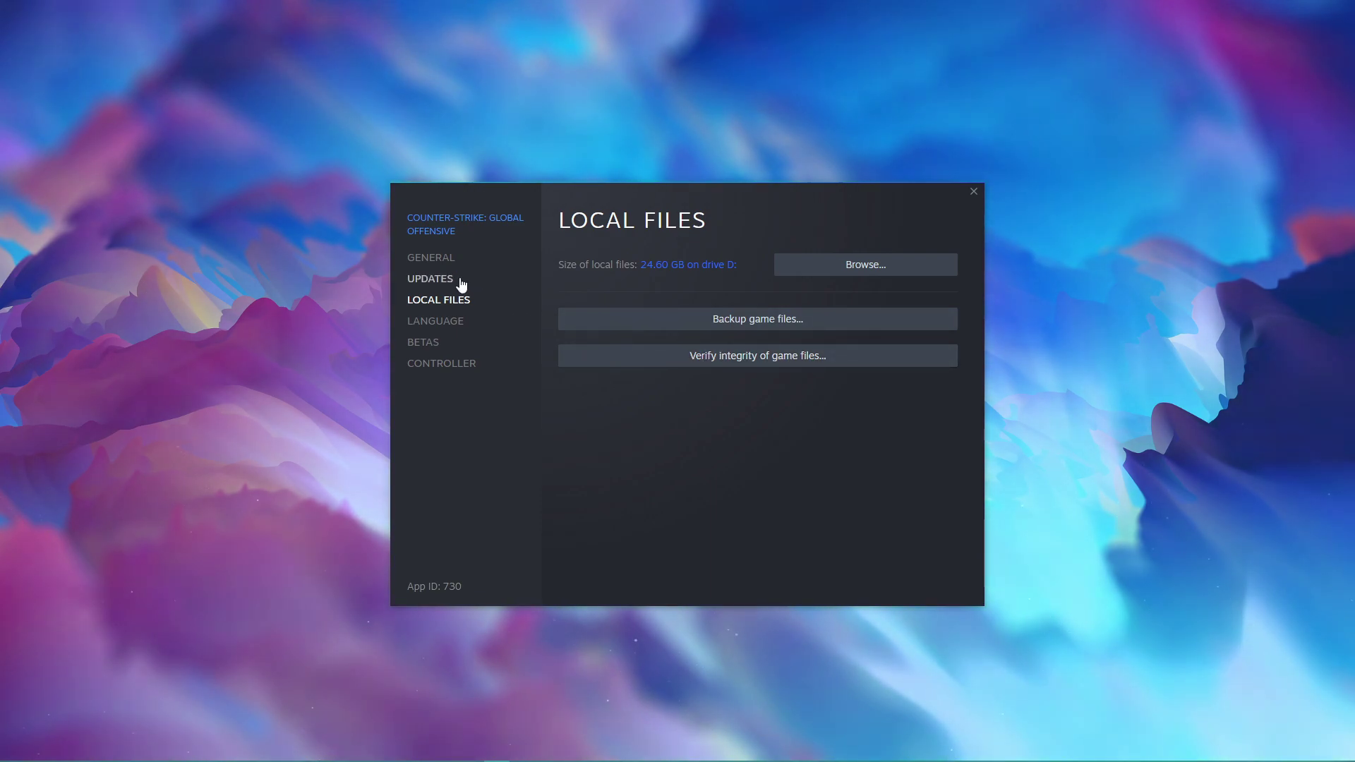
# - On the General page, change the launch option '+fps_max 0' to '+fps_max 180'
pyautogui.click(437, 259)
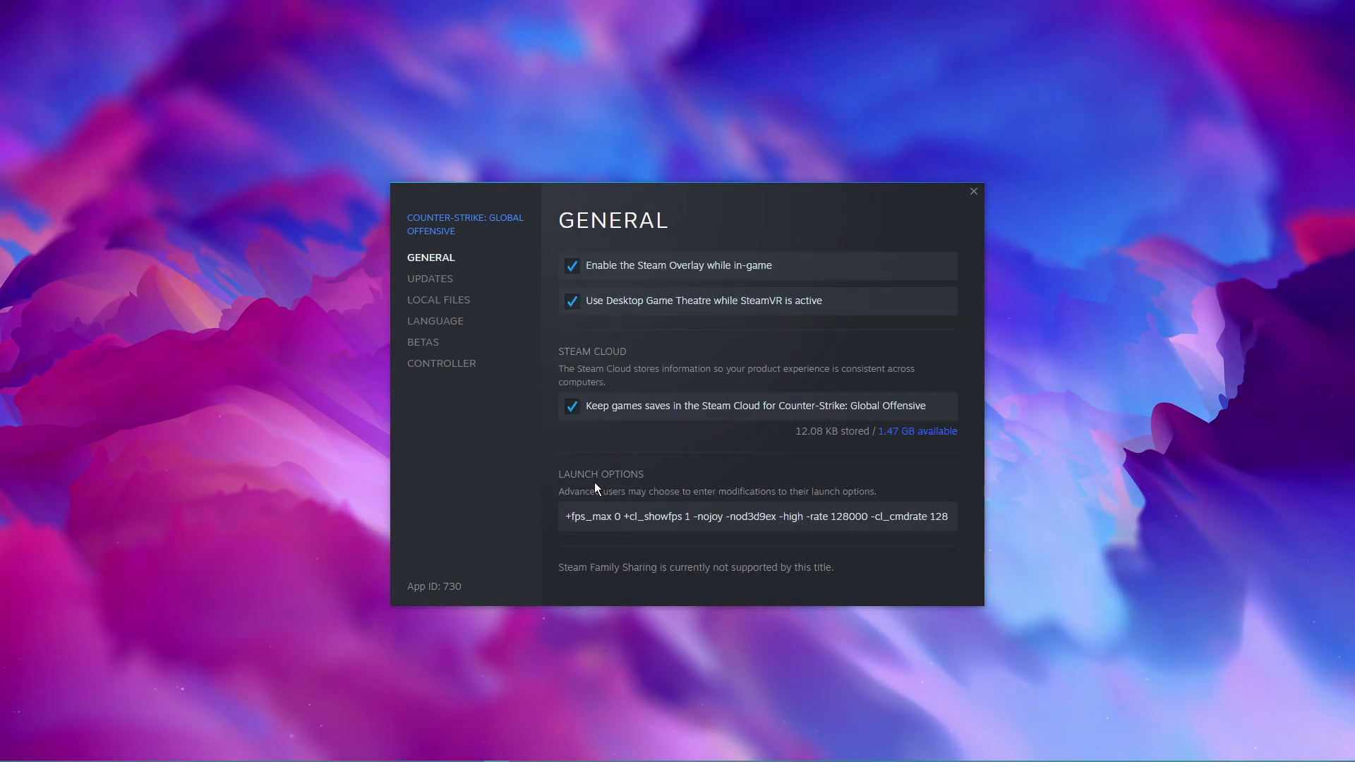
pyautogui.moveTo(619, 515); pyautogui.dragTo(575, 516)
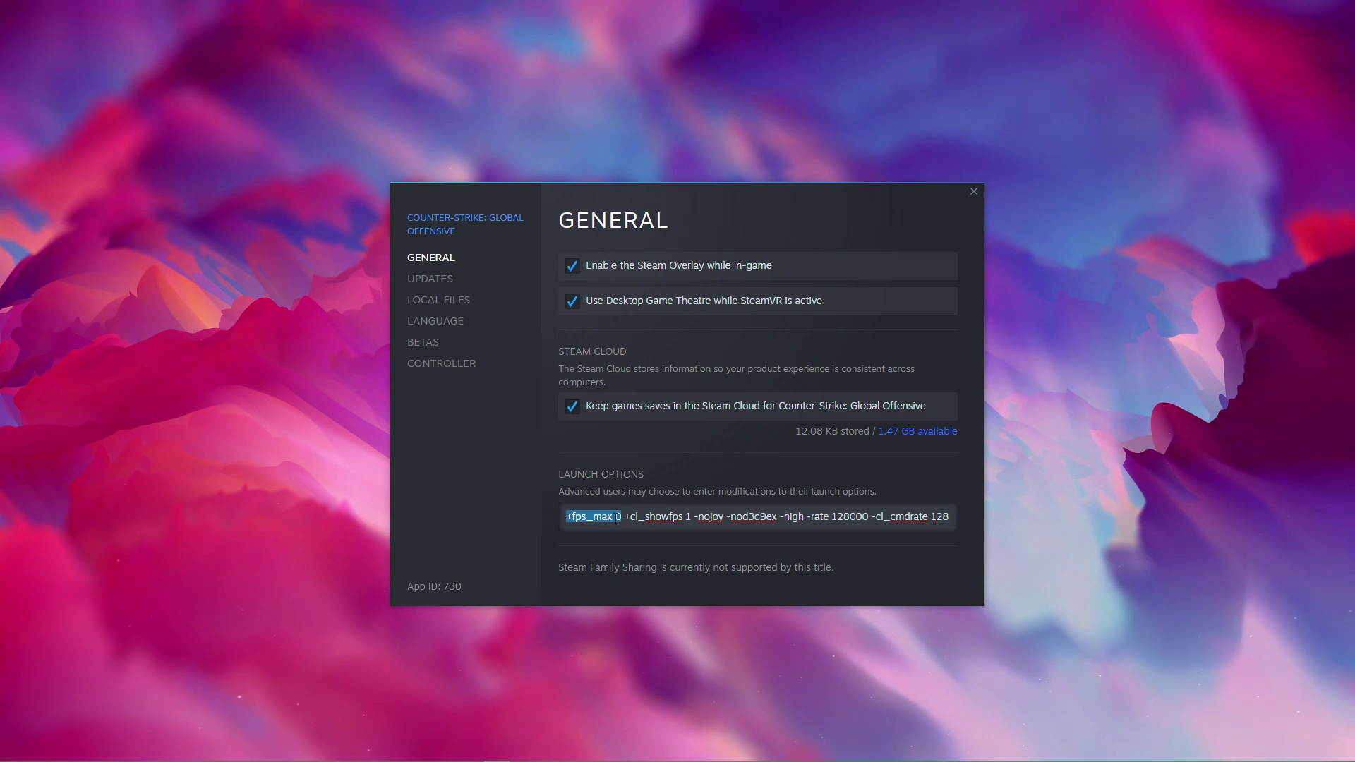
pyautogui.write('18')
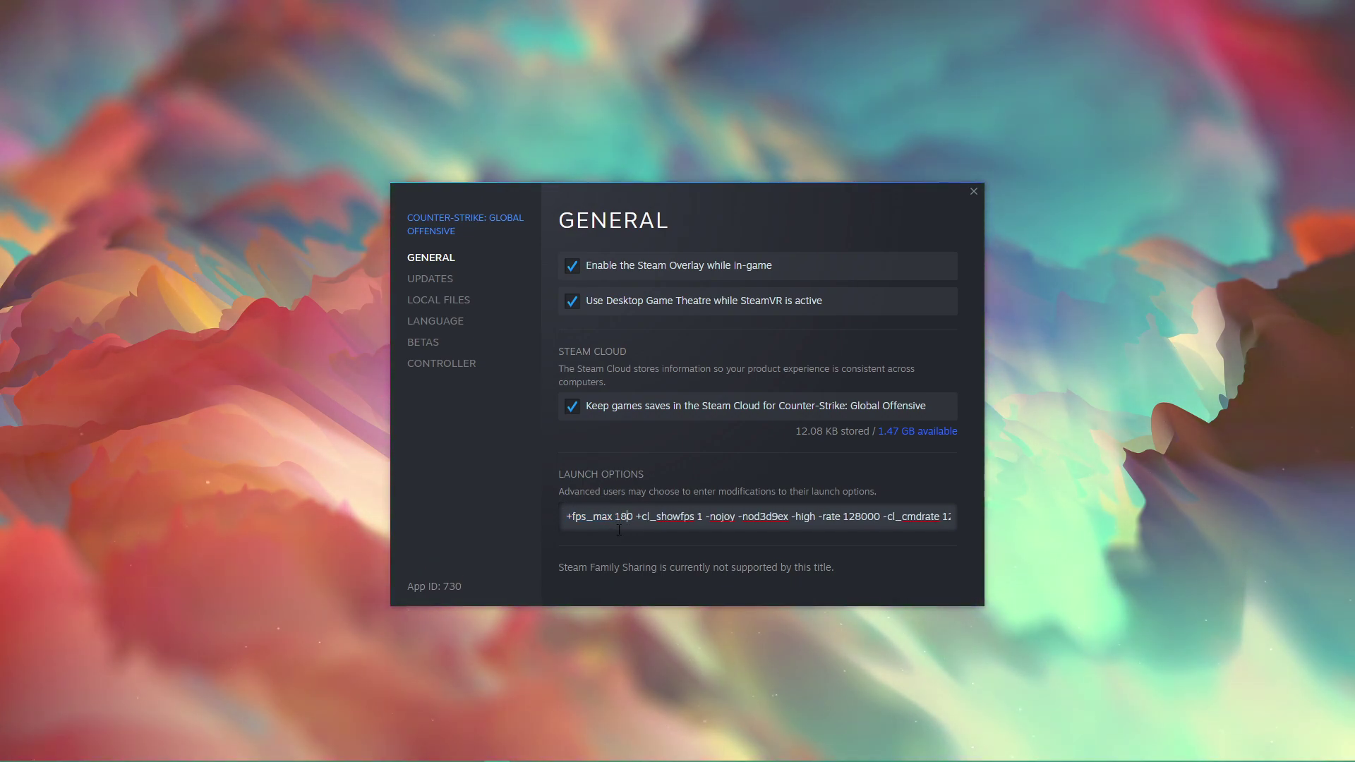
pyautogui.click(591, 537)
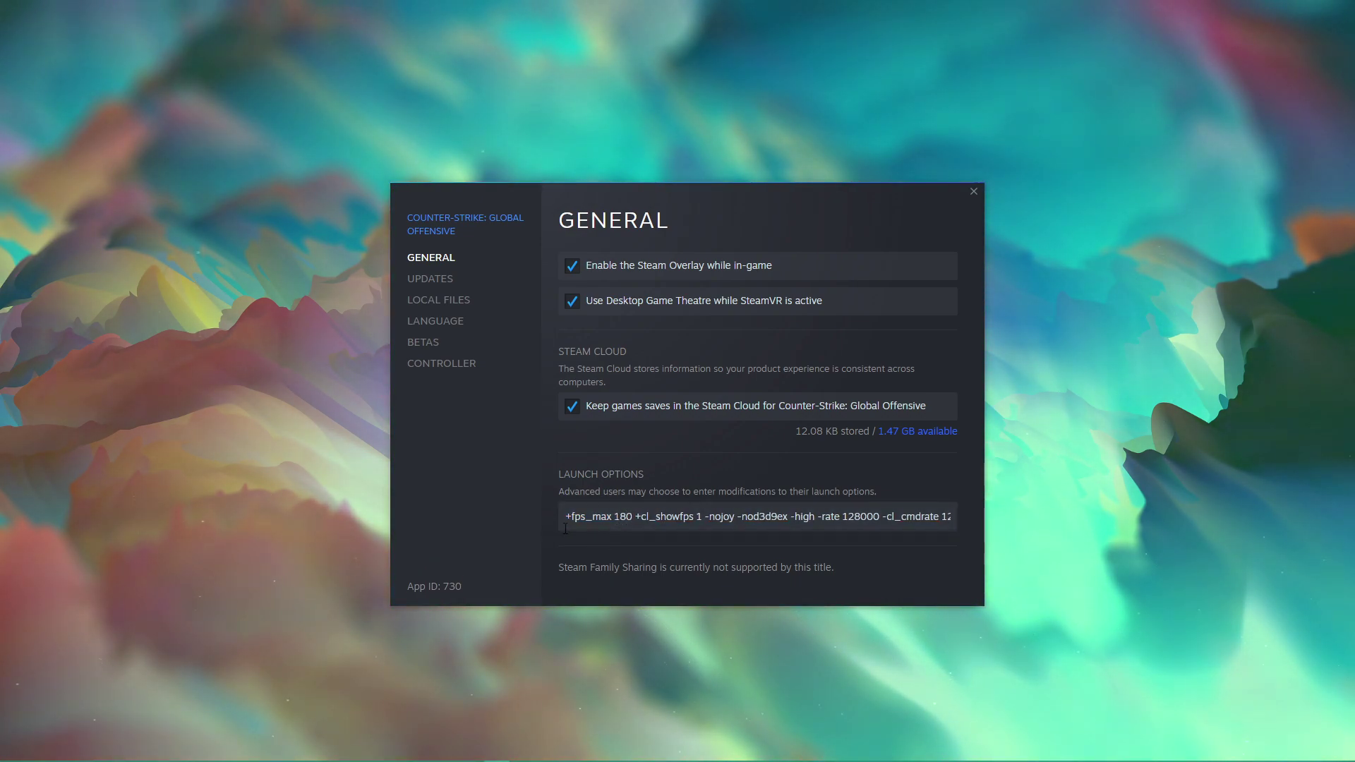
pyautogui.moveTo(878, 515); pyautogui.dragTo(1016, 517)
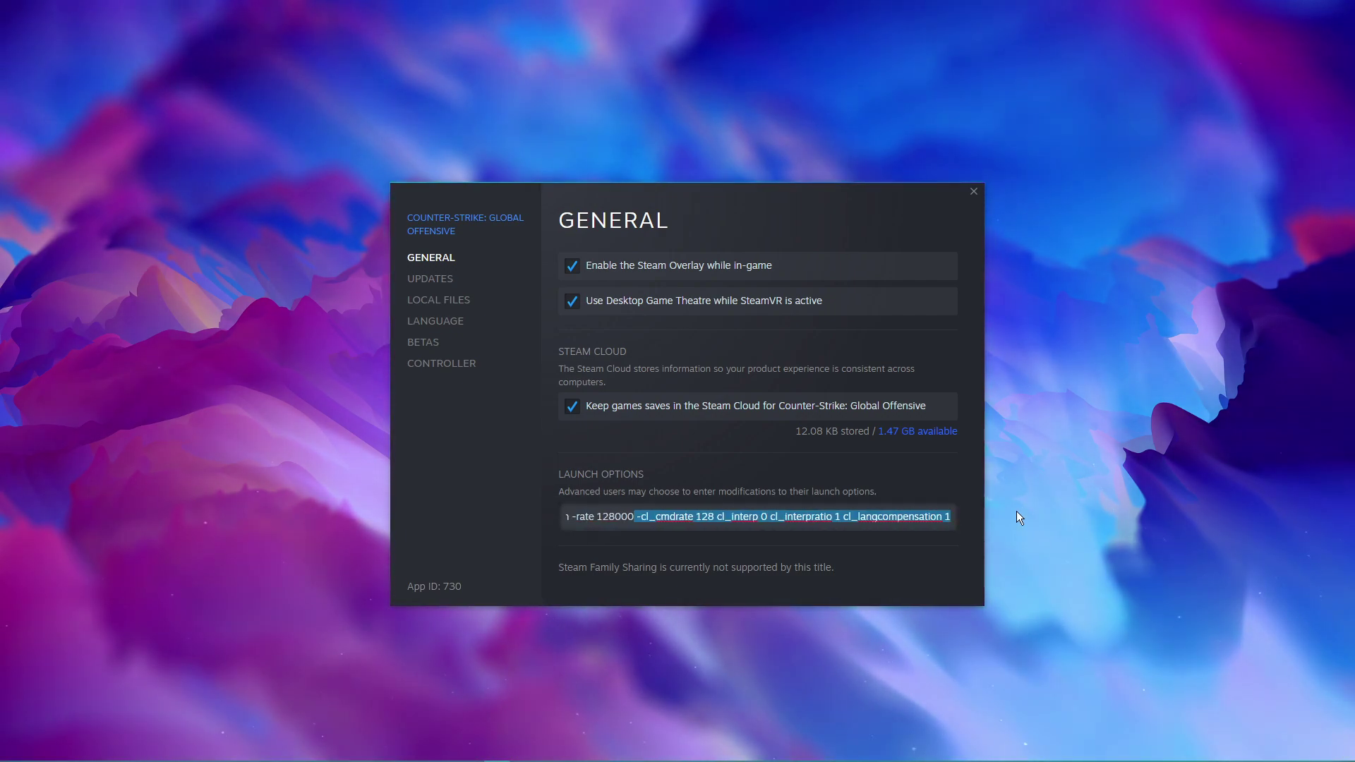
pyautogui.moveTo(893, 519); pyautogui.dragTo(584, 559)
pyautogui.click(590, 554)
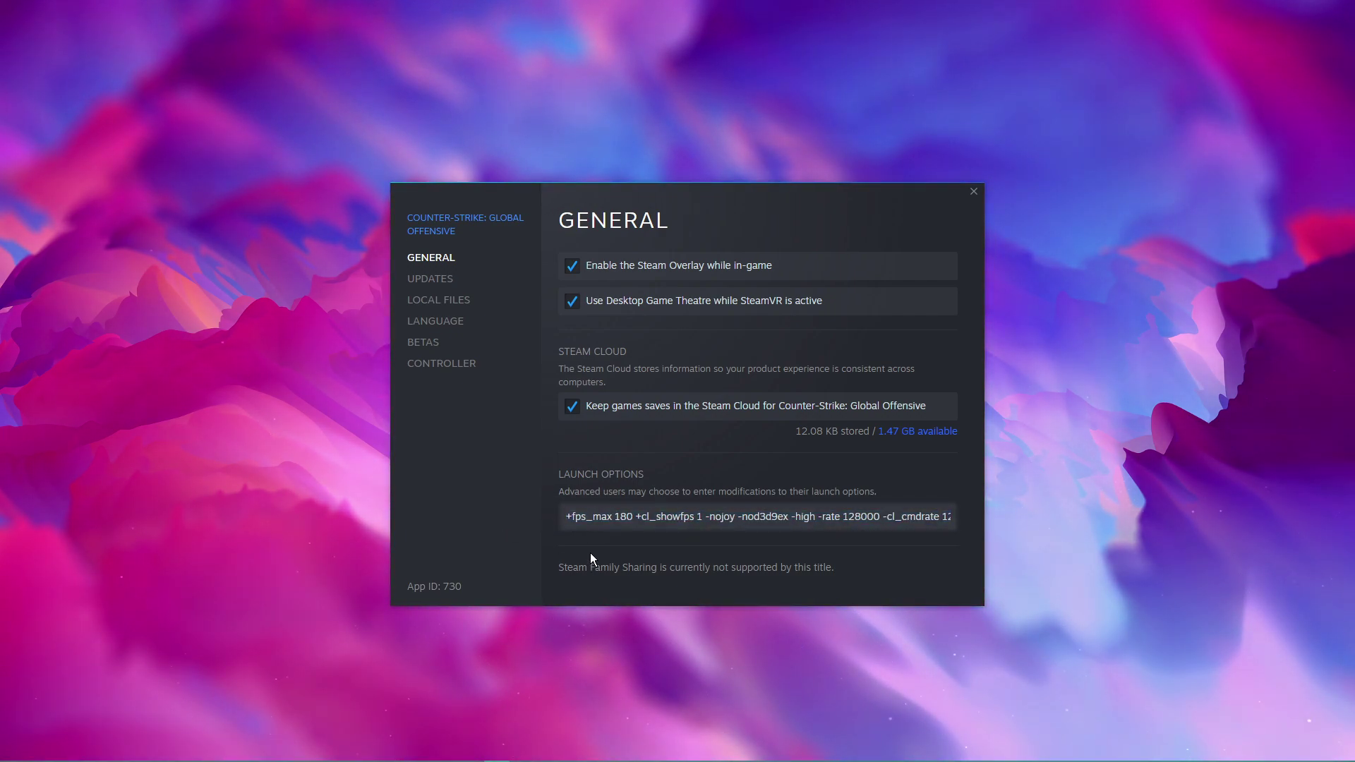